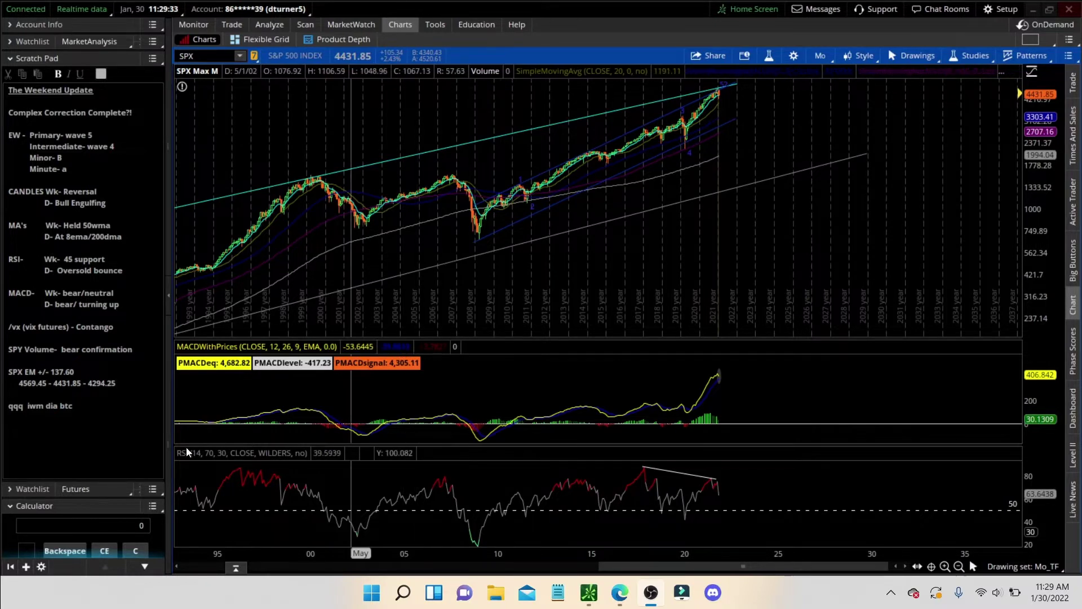
- Collapse the Calculator gadget and examine the monthly SPX chart from 2015 onward against its upper trendline
{"action": "left_click", "coordinate": [10, 506]}
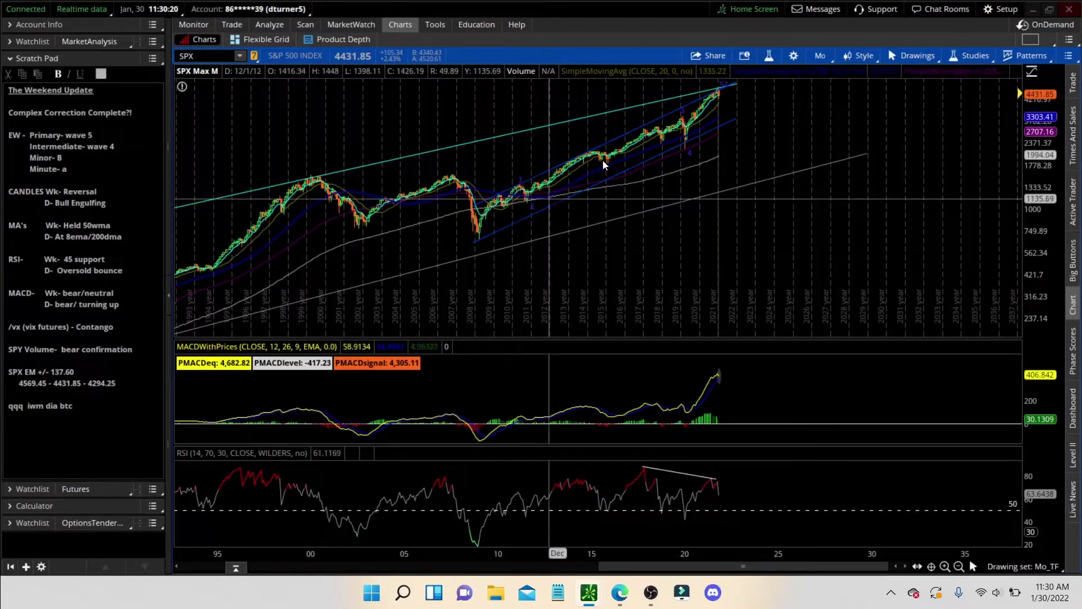
{"action": "left_click_drag", "start_coordinate": [586, 261], "coordinate": [848, 243]}
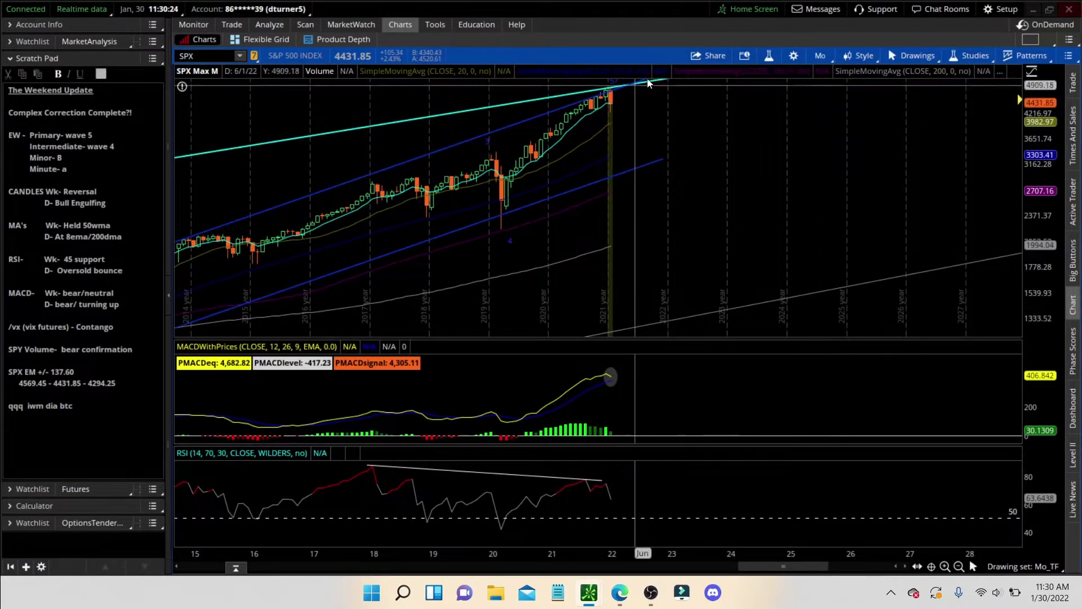
{"action": "mouse_move", "coordinate": [646, 88]}
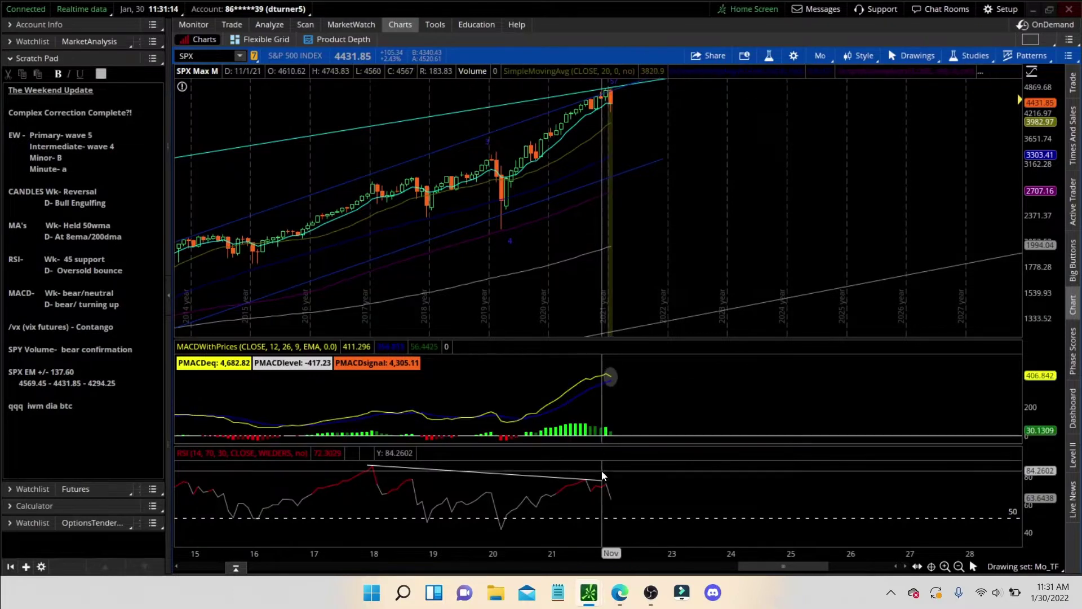
- Switch the SPX chart to the 10 Y : W timeframe and load the Wk_TF drawing set
{"action": "left_click", "coordinate": [824, 56]}
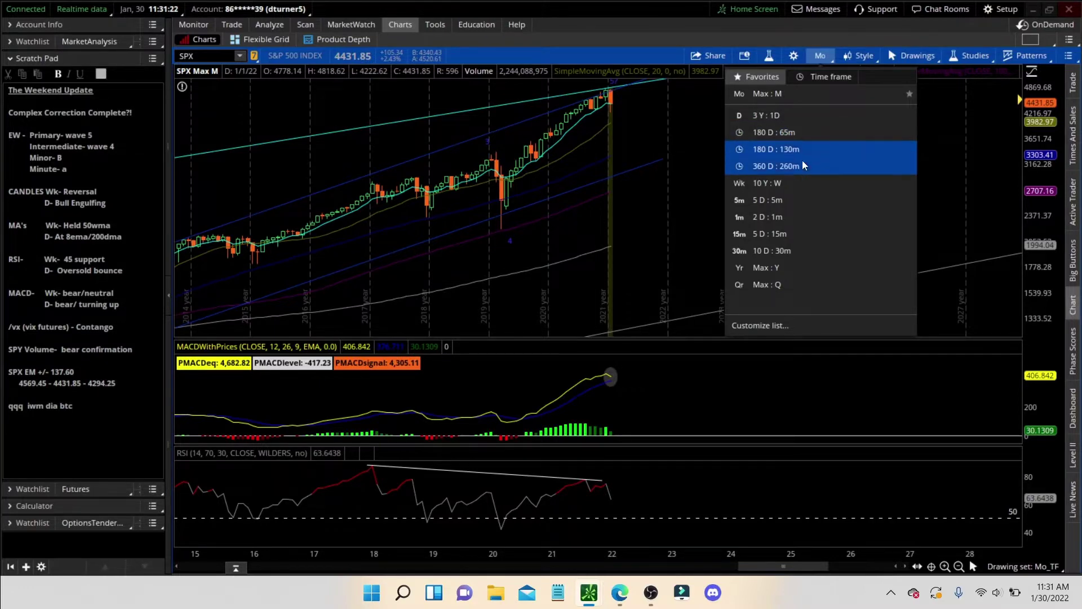
{"action": "left_click", "coordinate": [793, 183]}
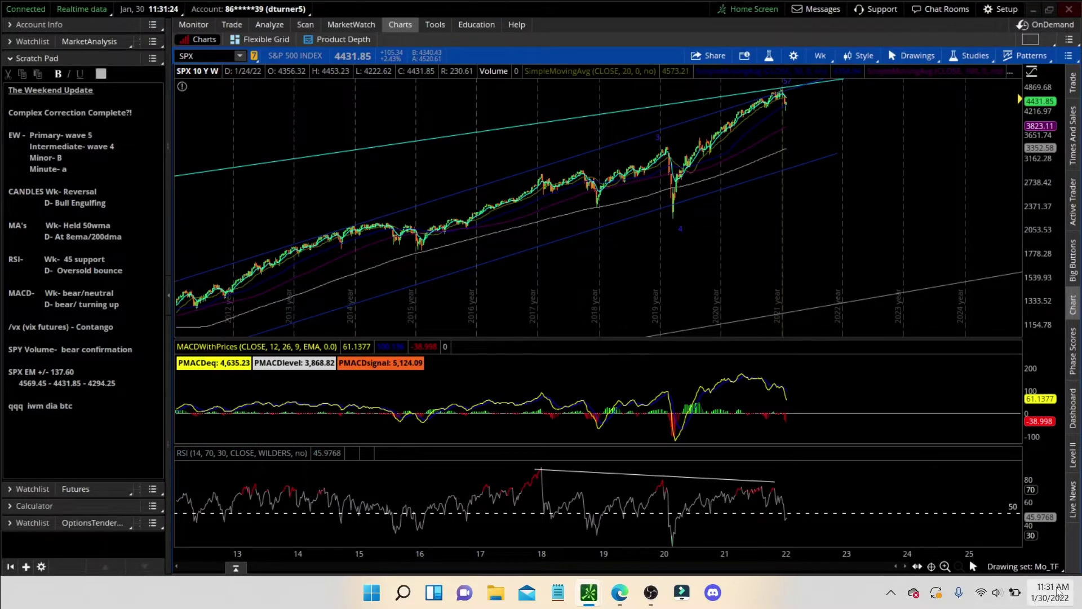
{"action": "left_click", "coordinate": [1036, 567]}
{"action": "left_click", "coordinate": [987, 450]}
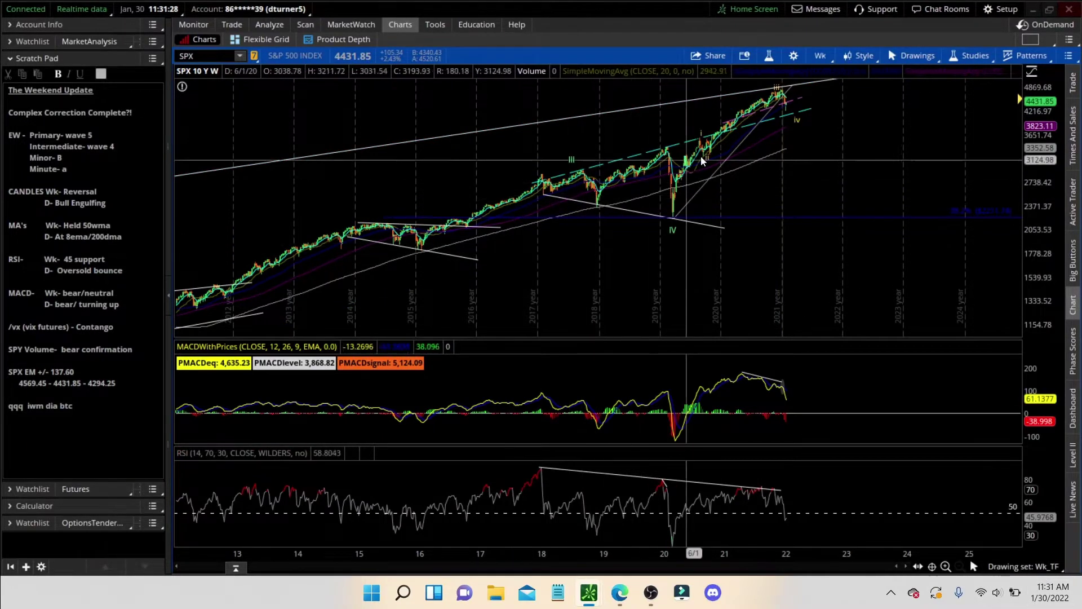
- Examine the weekly SPX price action since 2020, including its wave labels, trendlines, MACD and RSI
{"action": "left_click_drag", "start_coordinate": [658, 239], "coordinate": [947, 201]}
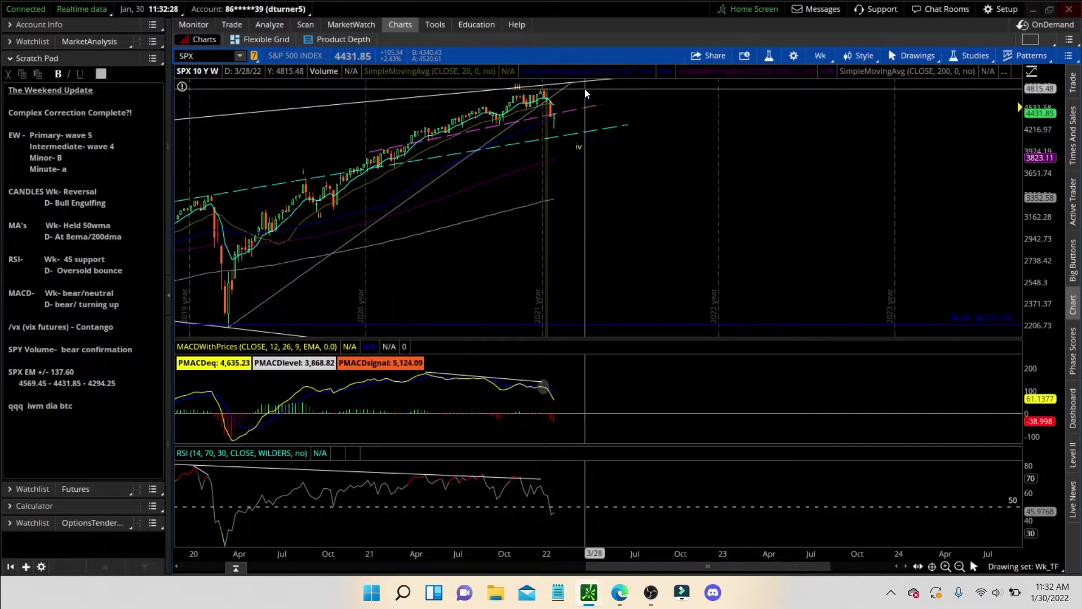
{"action": "mouse_move", "coordinate": [575, 89]}
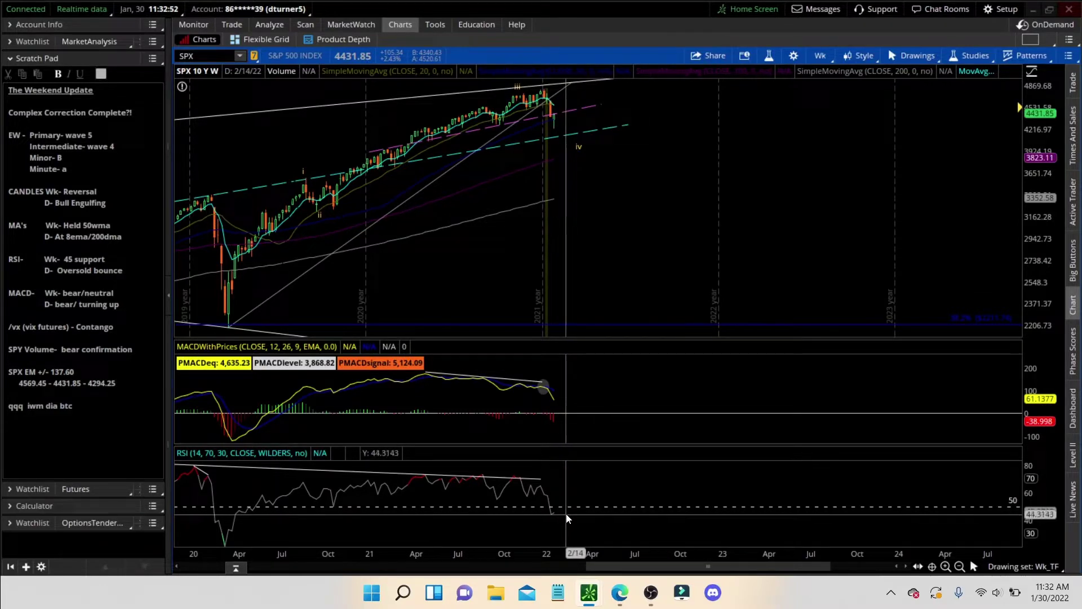
{"action": "left_click", "coordinate": [961, 566]}
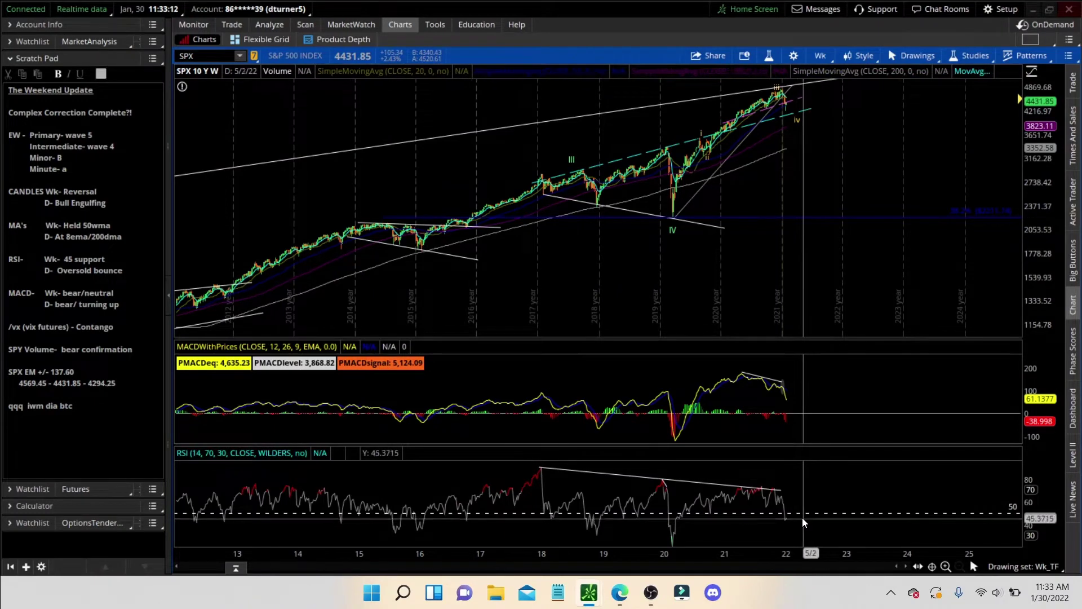
{"action": "left_click_drag", "start_coordinate": [654, 292], "coordinate": [772, 248]}
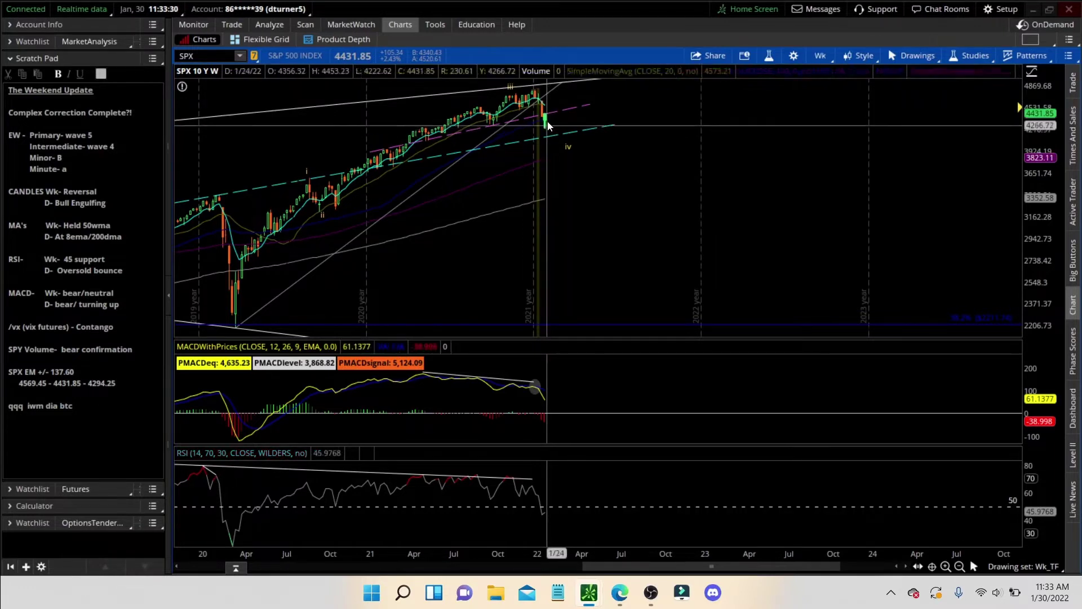
- Switch the SPX chart to 3 Y : 1D with the Trend_is_friend drawing set and fine-tune the lower anchor of the blue Fibonacci retracement
{"action": "left_click", "coordinate": [823, 58]}
{"action": "left_click", "coordinate": [802, 117]}
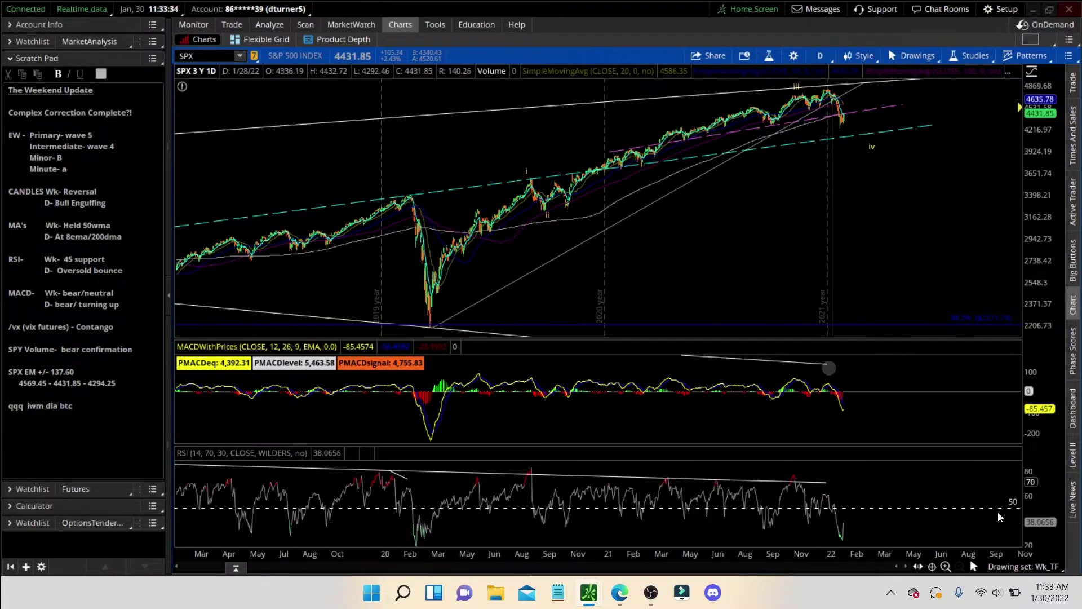
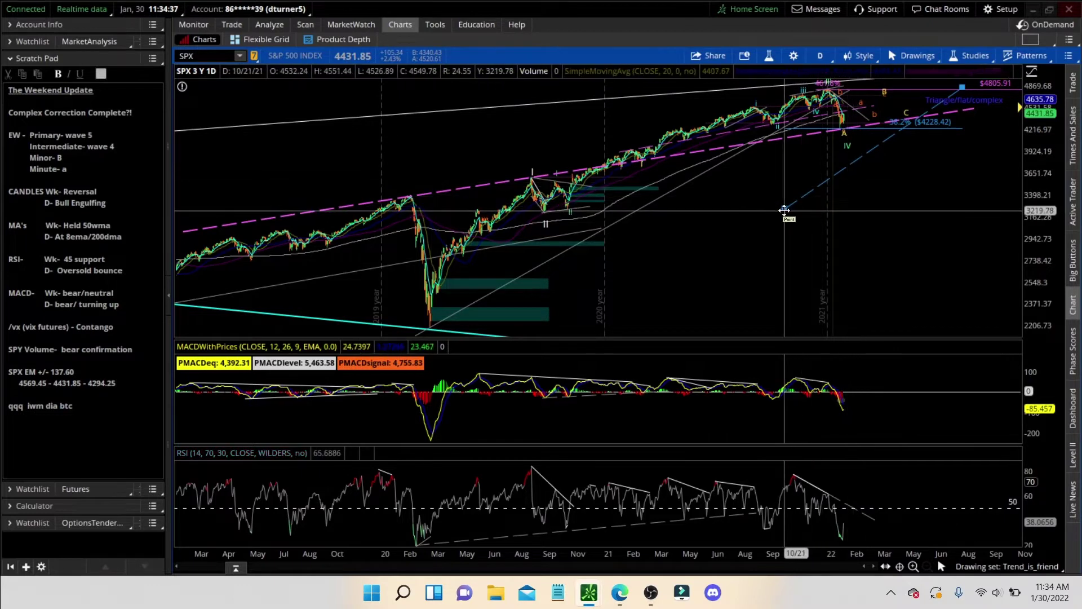
{"action": "left_click_drag", "start_coordinate": [786, 209], "coordinate": [777, 211]}
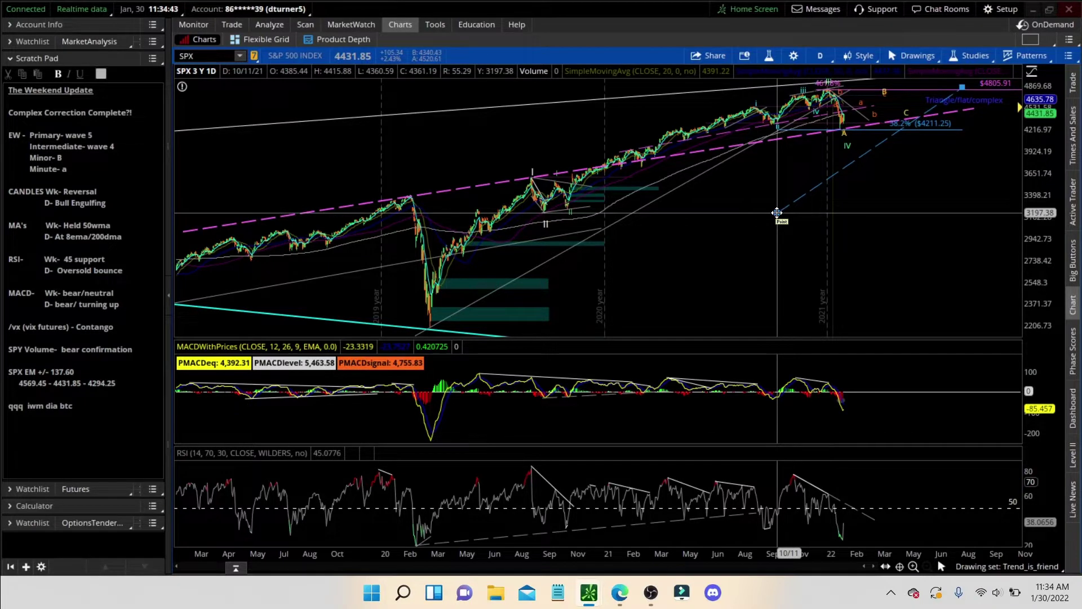
{"action": "left_click_drag", "start_coordinate": [781, 212], "coordinate": [786, 209]}
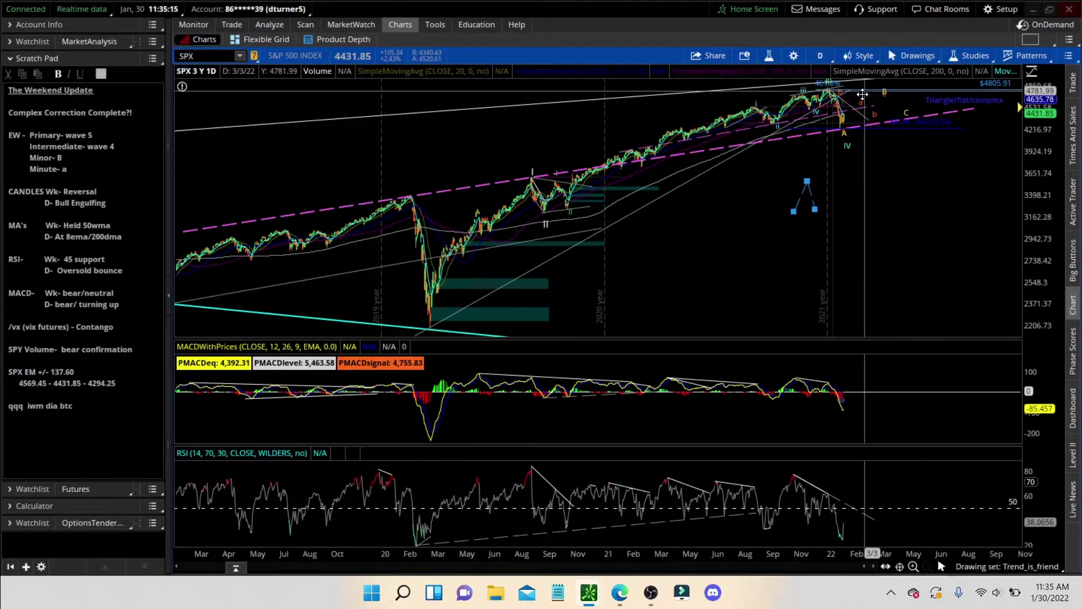
- Examine the recent daily SPX candles, focusing on the January 2022 low at the yellow wave A label and the 38.2% level
{"action": "left_click_drag", "start_coordinate": [725, 212], "coordinate": [938, 200]}
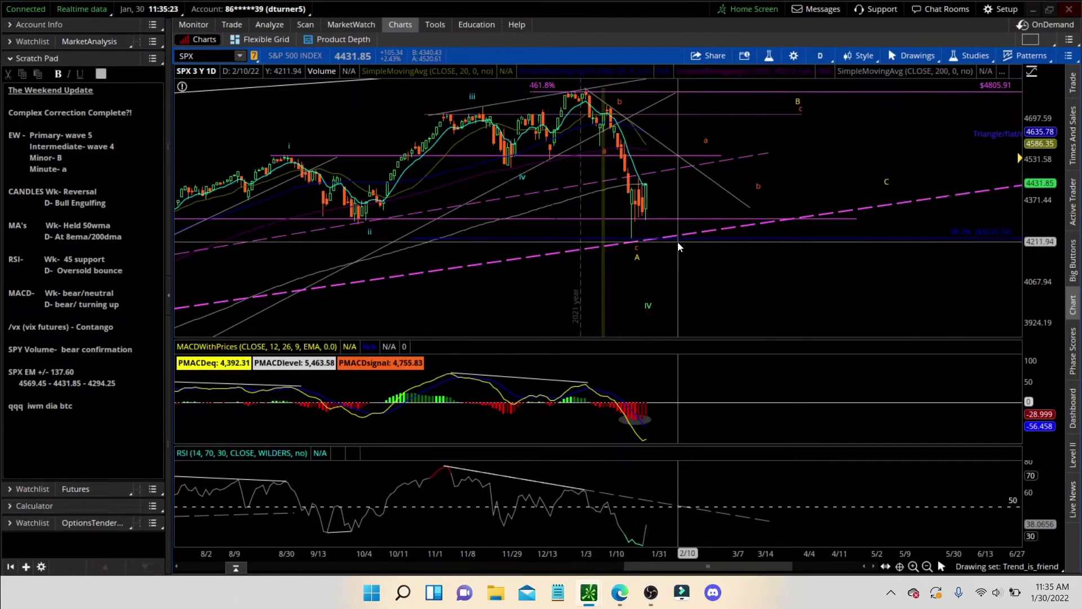
{"action": "left_click", "coordinate": [927, 566]}
{"action": "left_click", "coordinate": [927, 566]}
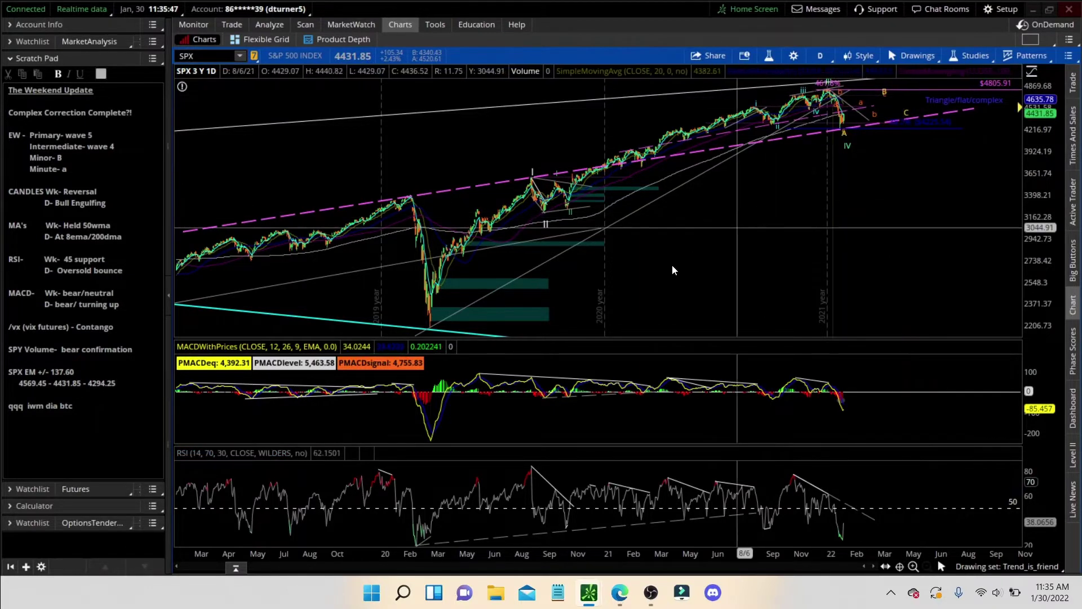
{"action": "scroll", "coordinate": [905, 219], "scroll_direction": "up", "scroll_amount": 3}
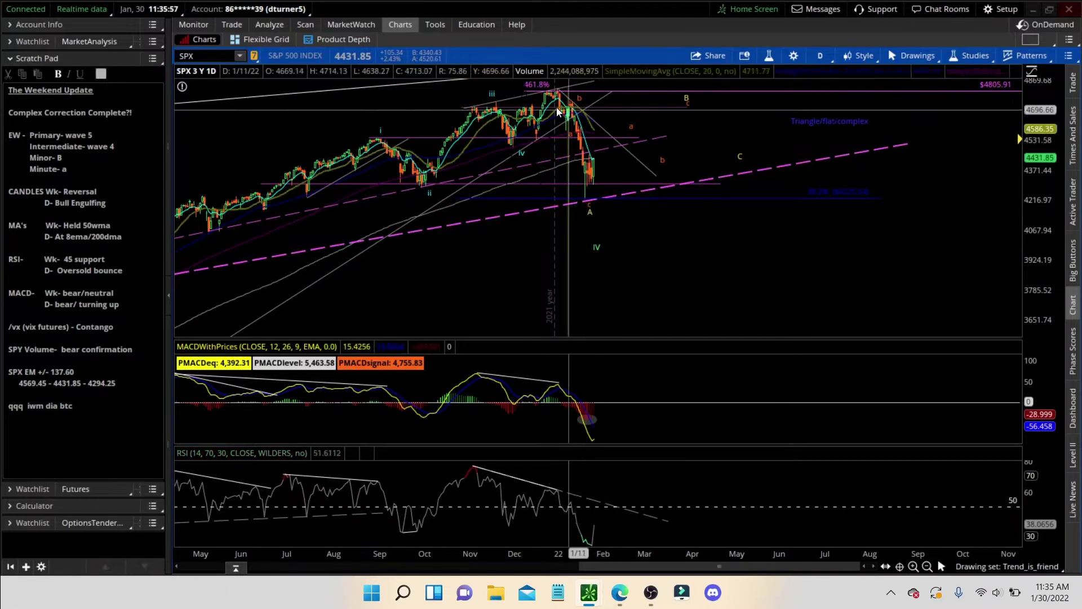
{"action": "left_click", "coordinate": [587, 211]}
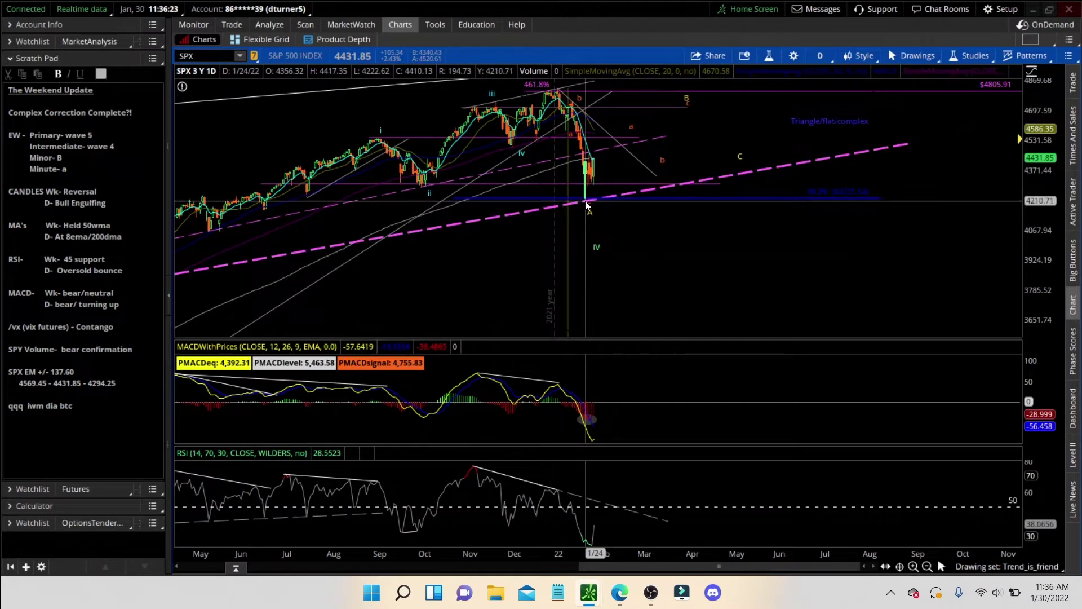
{"action": "mouse_move", "coordinate": [587, 205]}
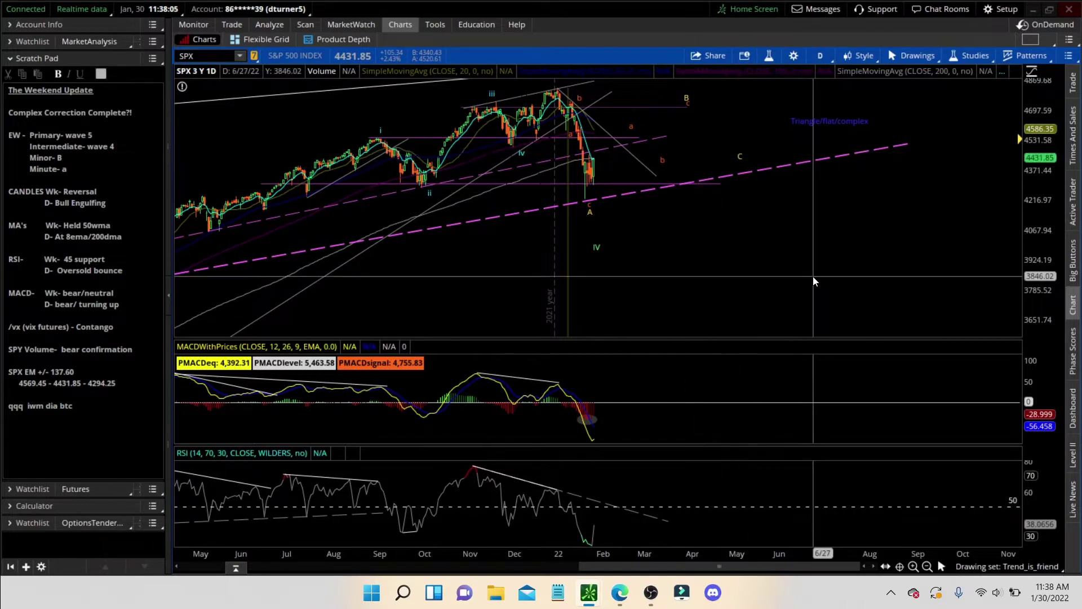
- Examine the daily SPX wave count from wave I through the January 2022 decline, along with the projected B and C labels
{"action": "left_click", "coordinate": [928, 566]}
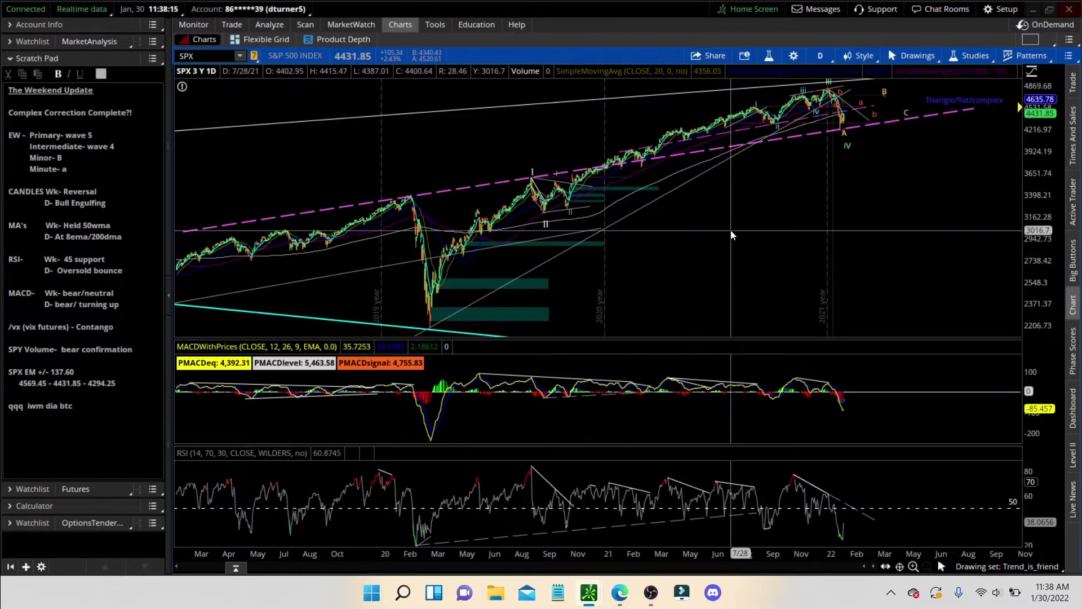
{"action": "left_click_drag", "start_coordinate": [732, 236], "coordinate": [993, 239]}
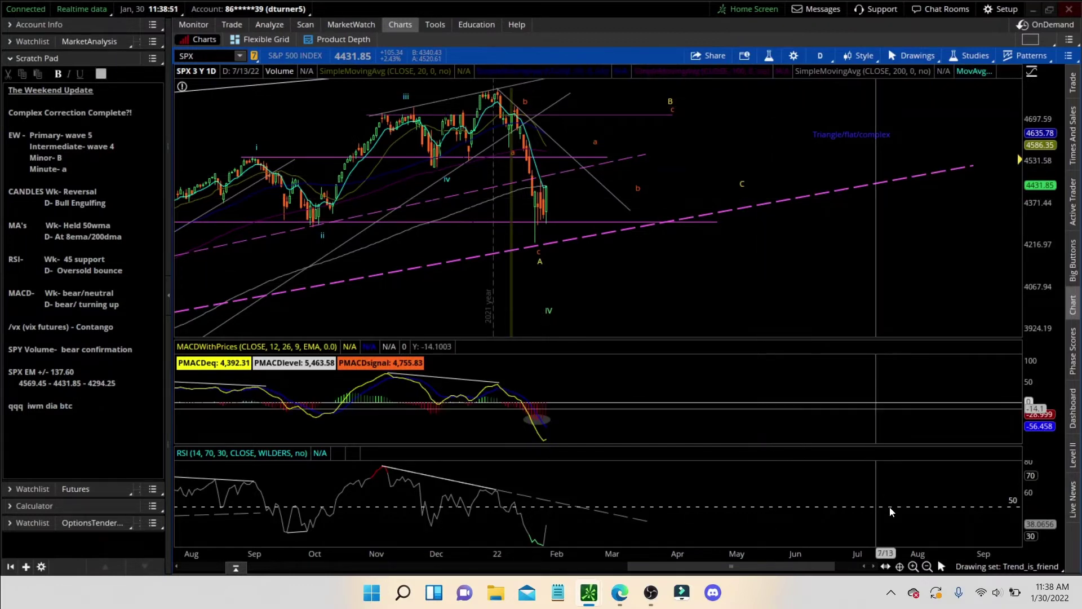
{"action": "left_click", "coordinate": [927, 566]}
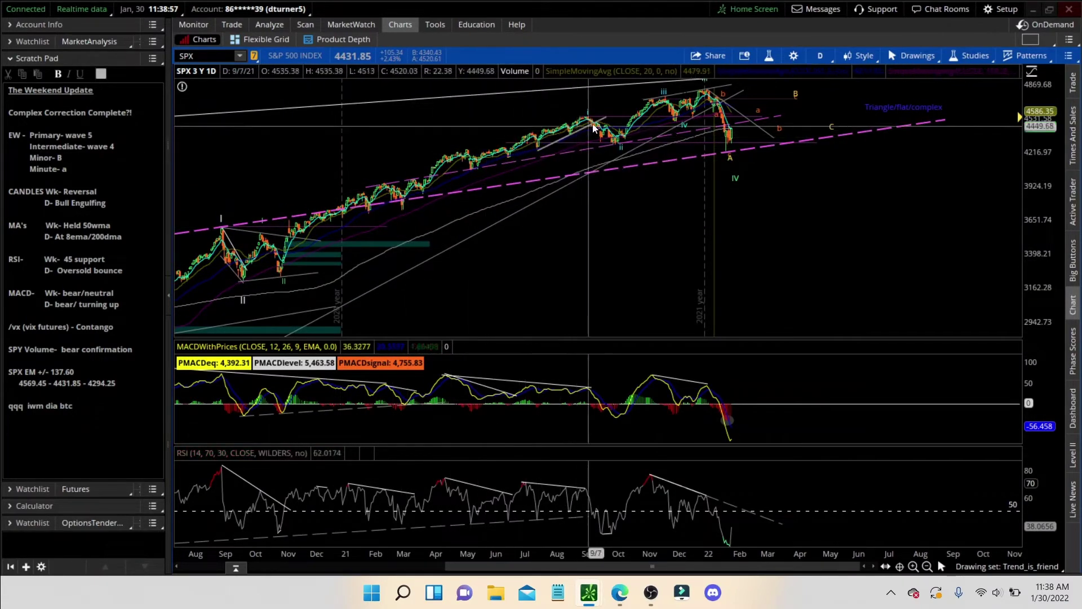
{"action": "mouse_move", "coordinate": [604, 123]}
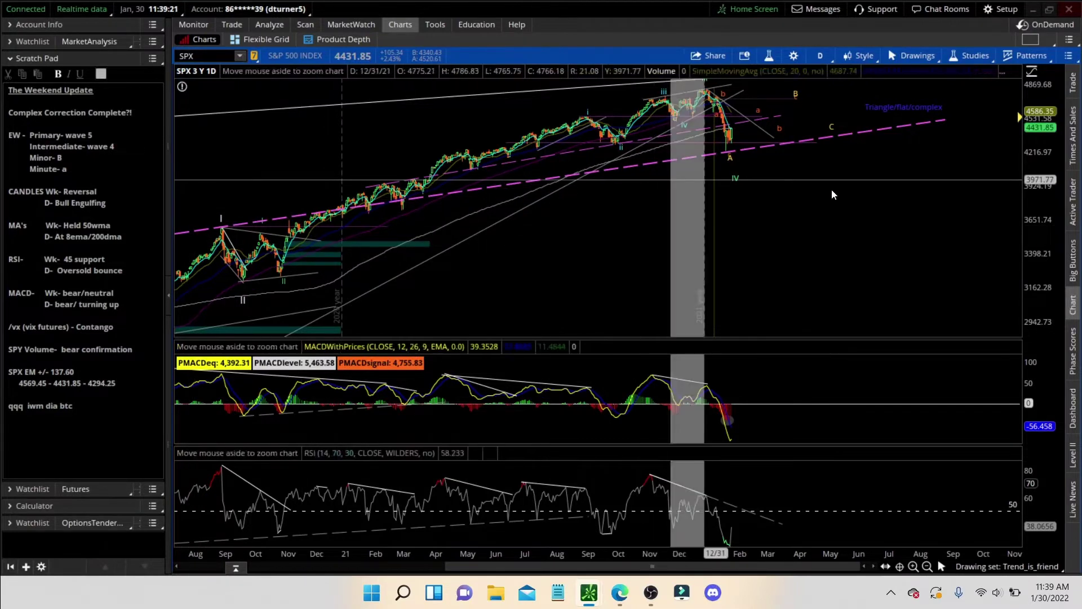
{"action": "scroll", "coordinate": [831, 188], "scroll_direction": "up", "scroll_amount": 5}
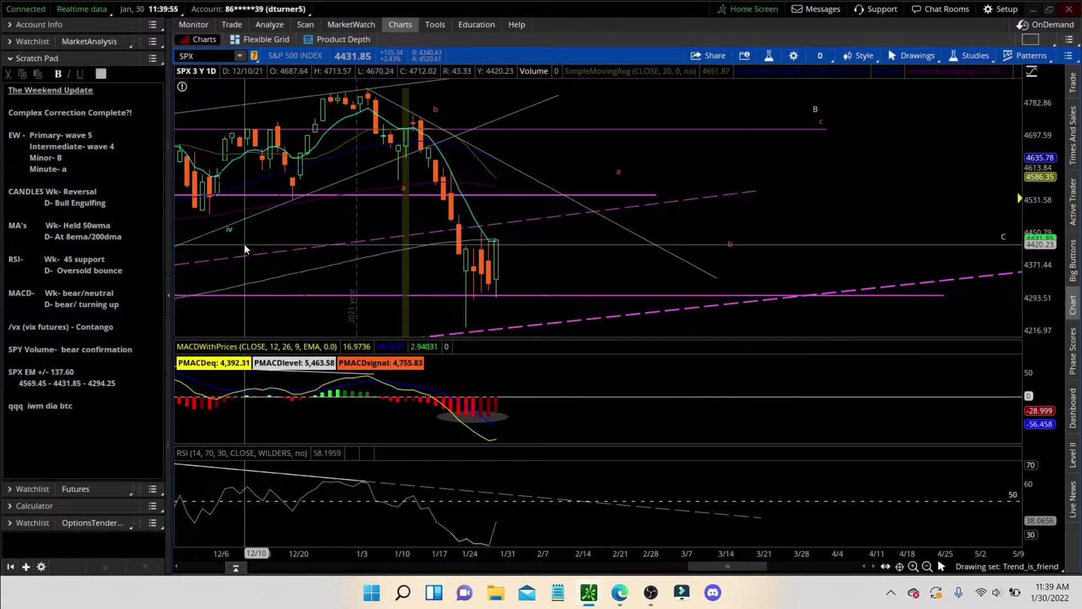
- Switch the SPX chart to 180 D : 65m with the H_TF drawing set and examine the January decline against the expected-move levels
{"action": "left_click", "coordinate": [830, 58]}
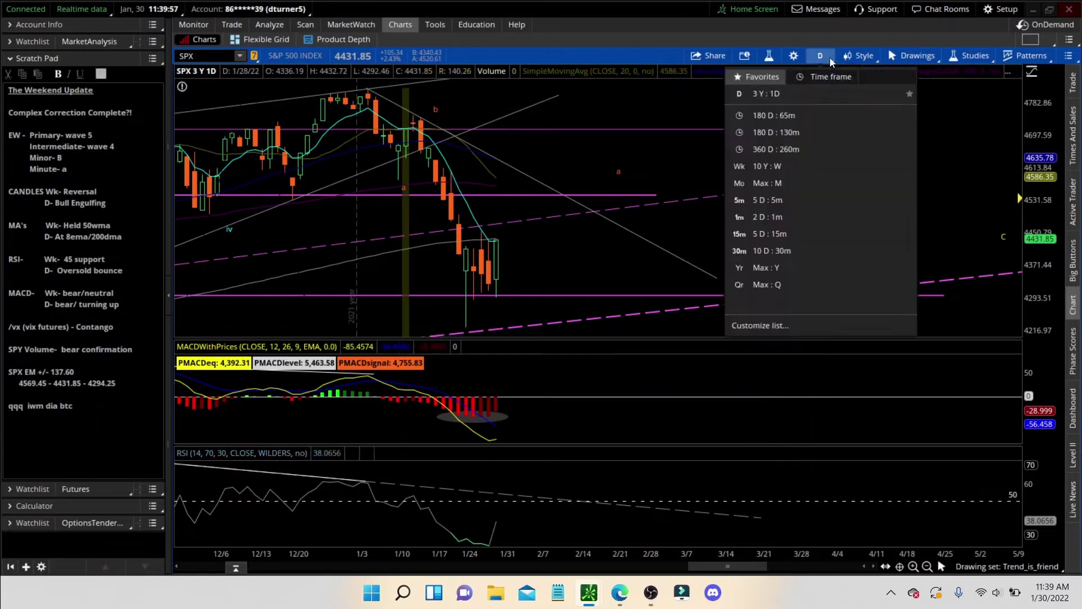
{"action": "left_click", "coordinate": [813, 114]}
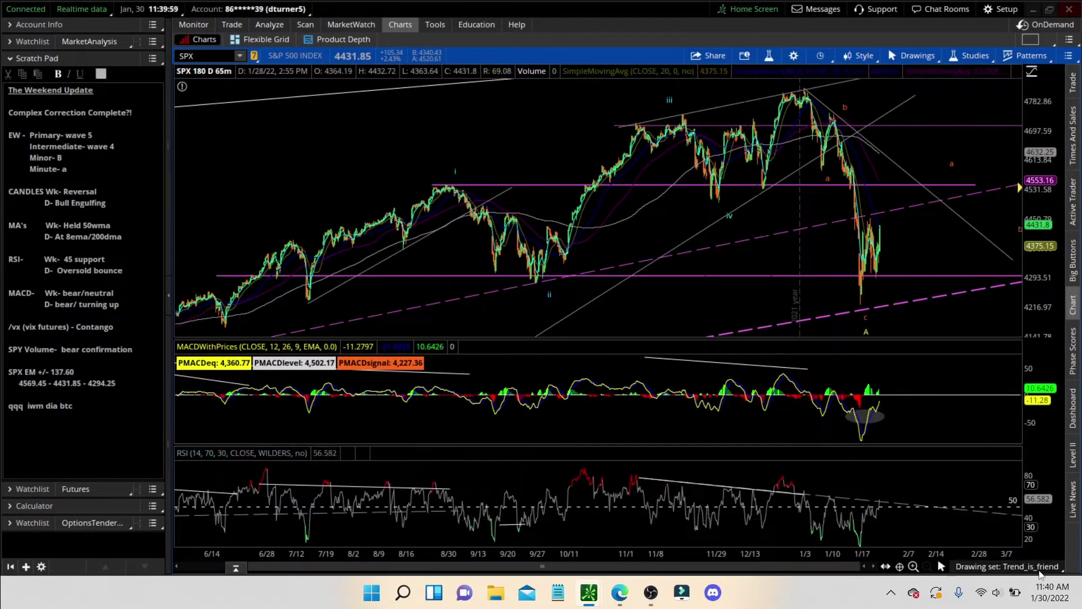
{"action": "left_click", "coordinate": [1040, 568]}
{"action": "left_click", "coordinate": [986, 387]}
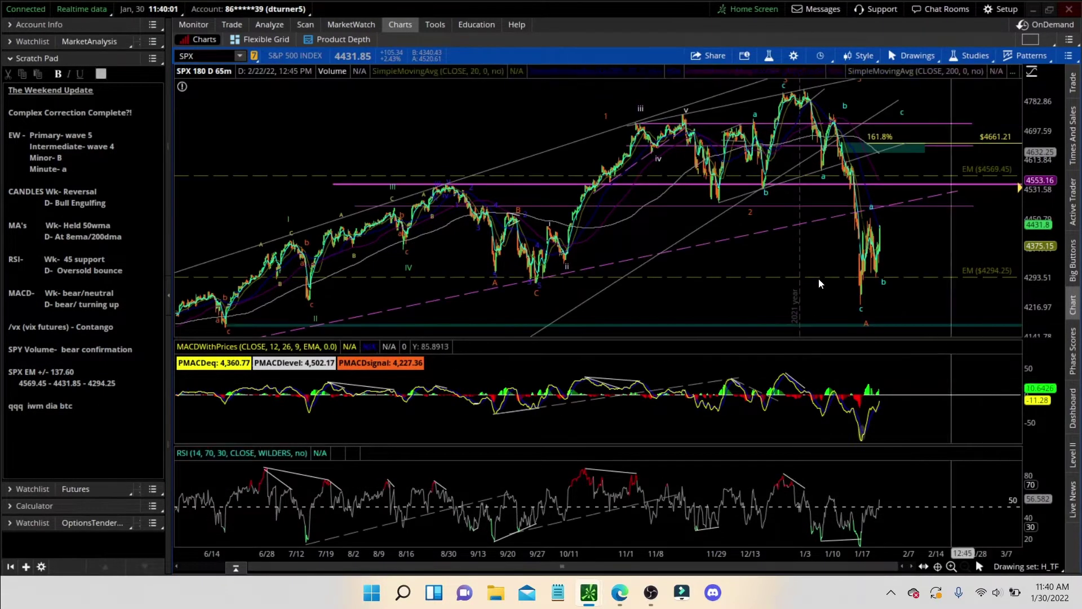
{"action": "scroll", "coordinate": [900, 236], "scroll_direction": "up", "scroll_amount": 5}
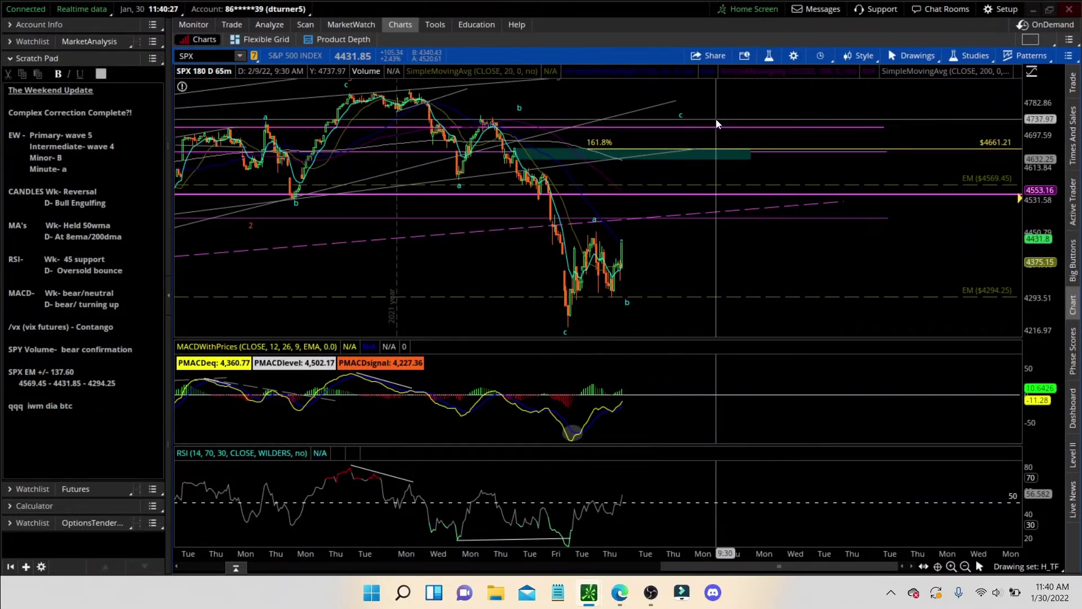
{"action": "mouse_move", "coordinate": [351, 31]}
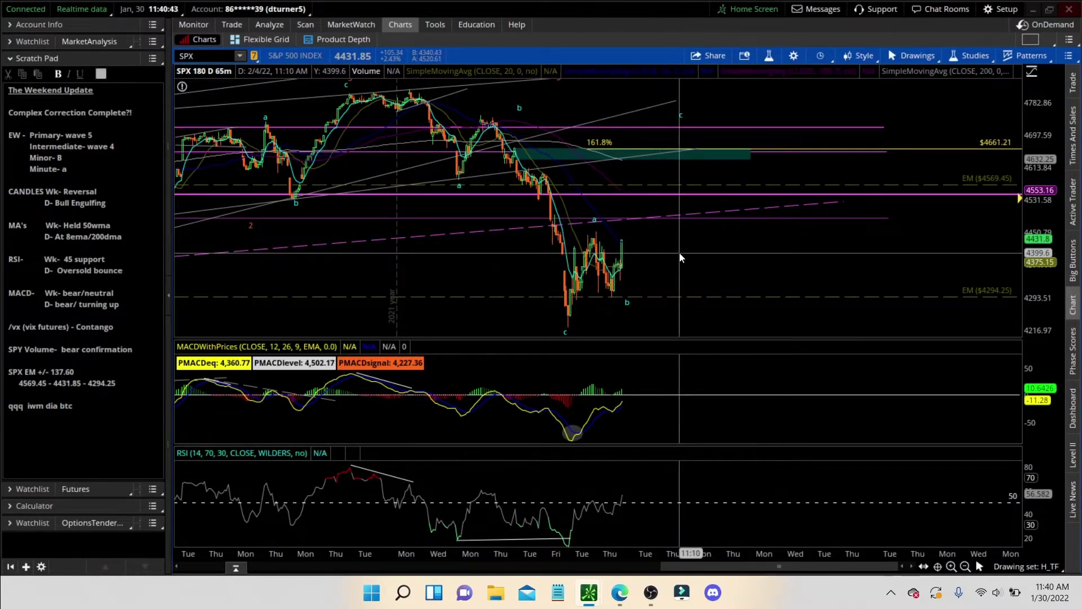
- Return the SPX chart to 3 Y : 1D with the Trend_is_friend drawing set and focus on the months since September 2021
{"action": "left_click", "coordinate": [821, 55]}
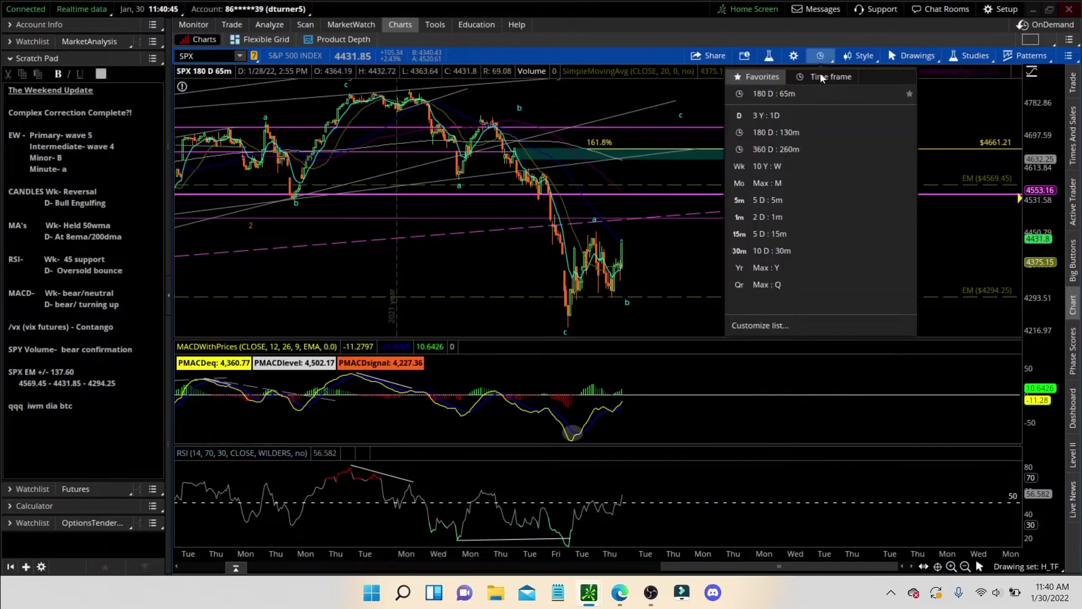
{"action": "left_click", "coordinate": [815, 115]}
{"action": "left_click", "coordinate": [1026, 566]}
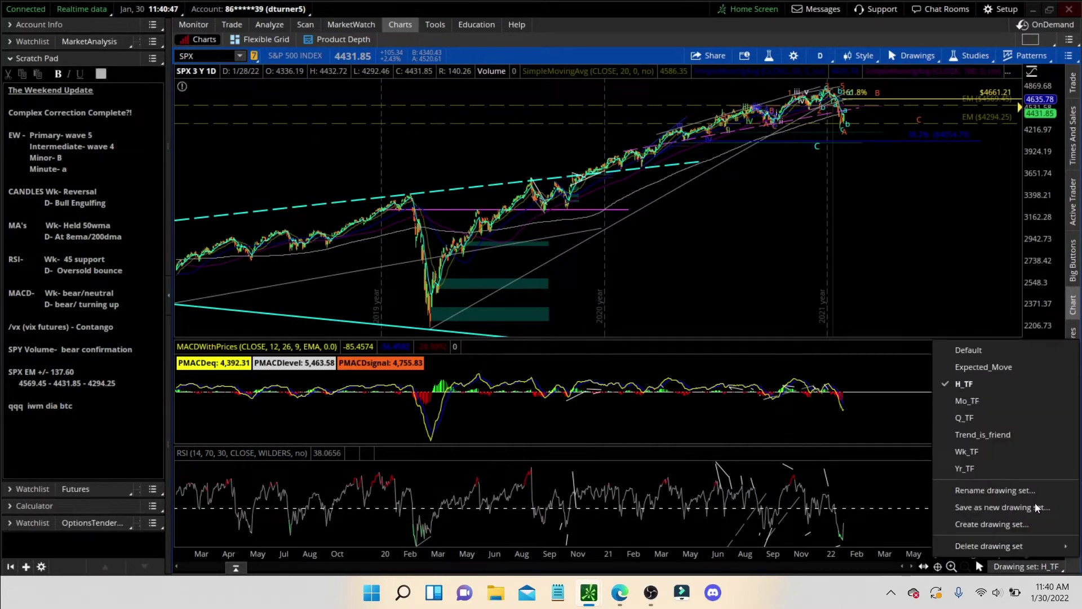
{"action": "left_click", "coordinate": [995, 435]}
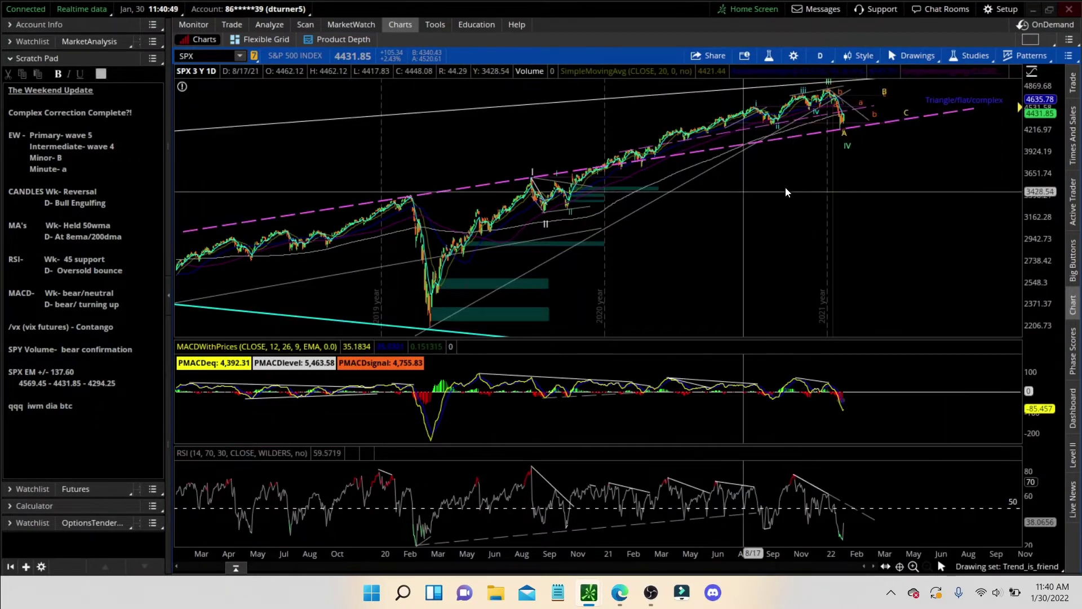
{"action": "left_click_drag", "start_coordinate": [974, 198], "coordinate": [974, 197]}
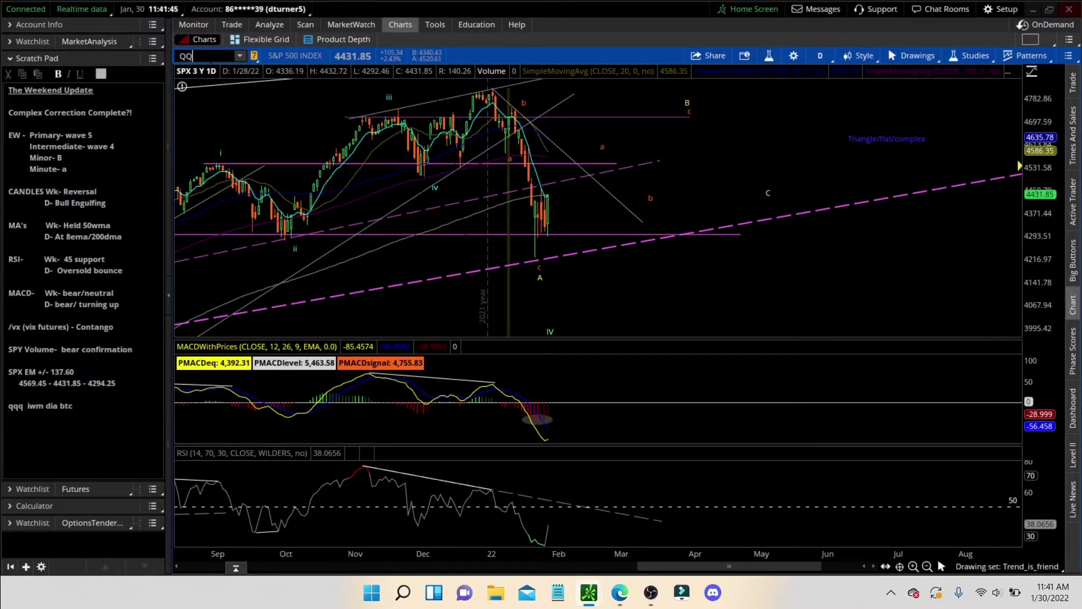
- Load the QQQ symbol in the daily chart
{"action": "type", "text": "Q"}
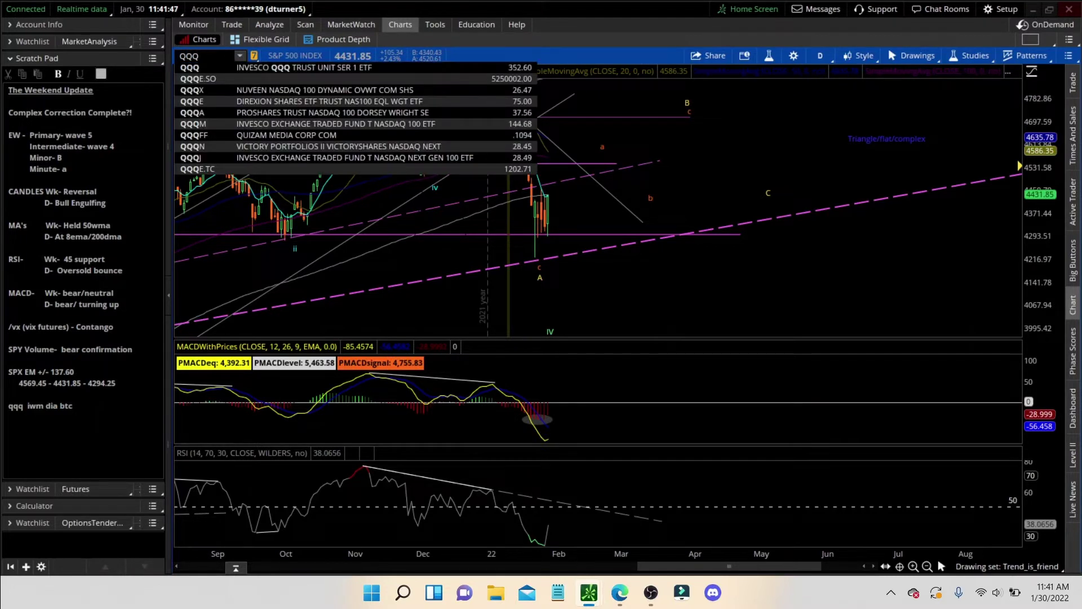
{"action": "key", "text": "Return"}
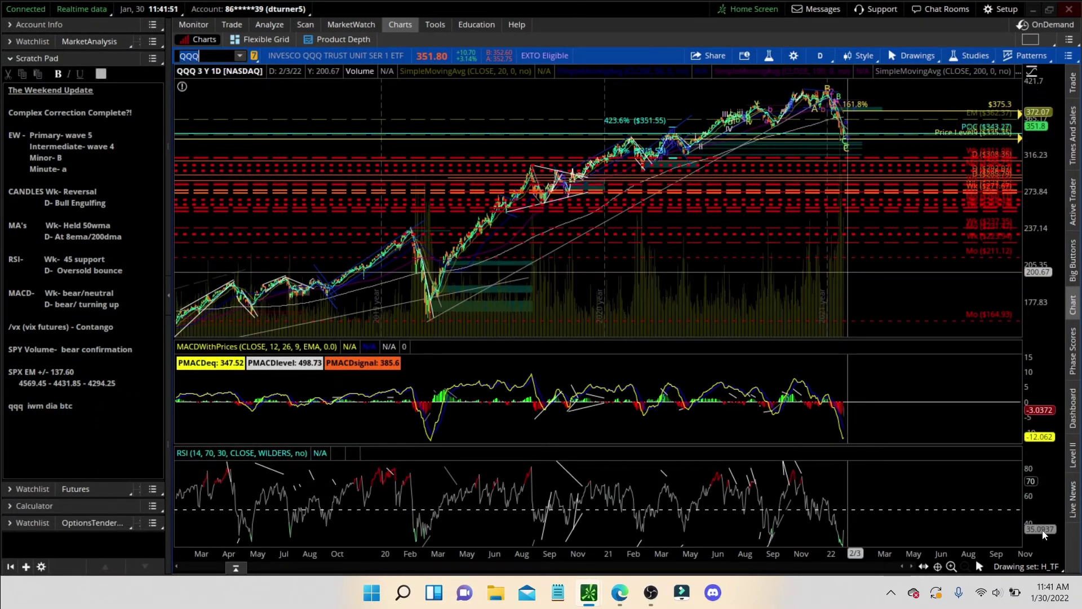
- Switch the daily QQQ chart to the TIMF drawing set and focus on the months since August 2021
{"action": "left_click", "coordinate": [1025, 567]}
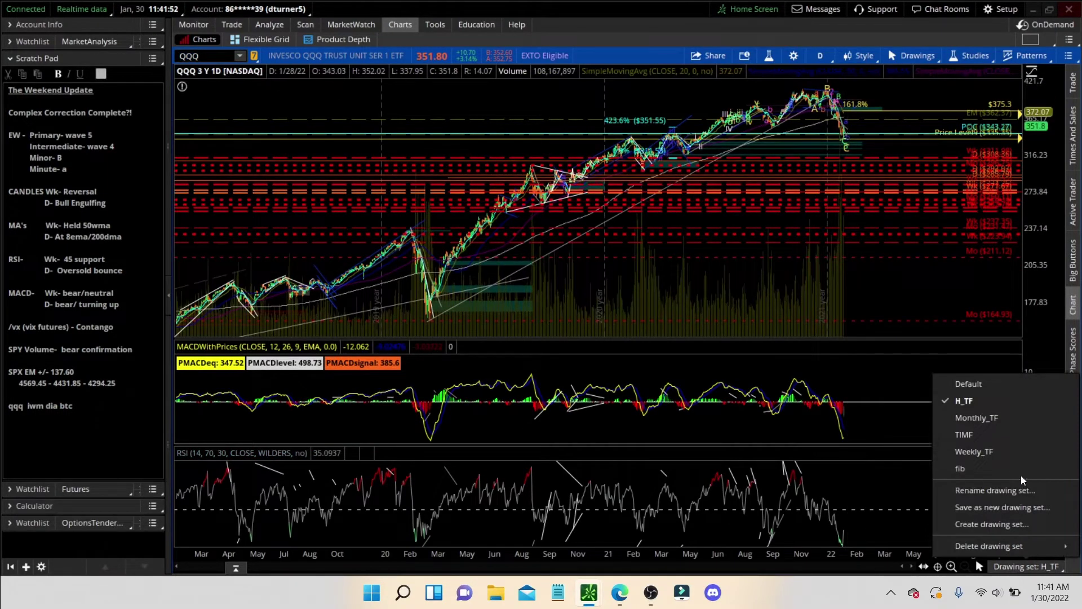
{"action": "left_click", "coordinate": [975, 433]}
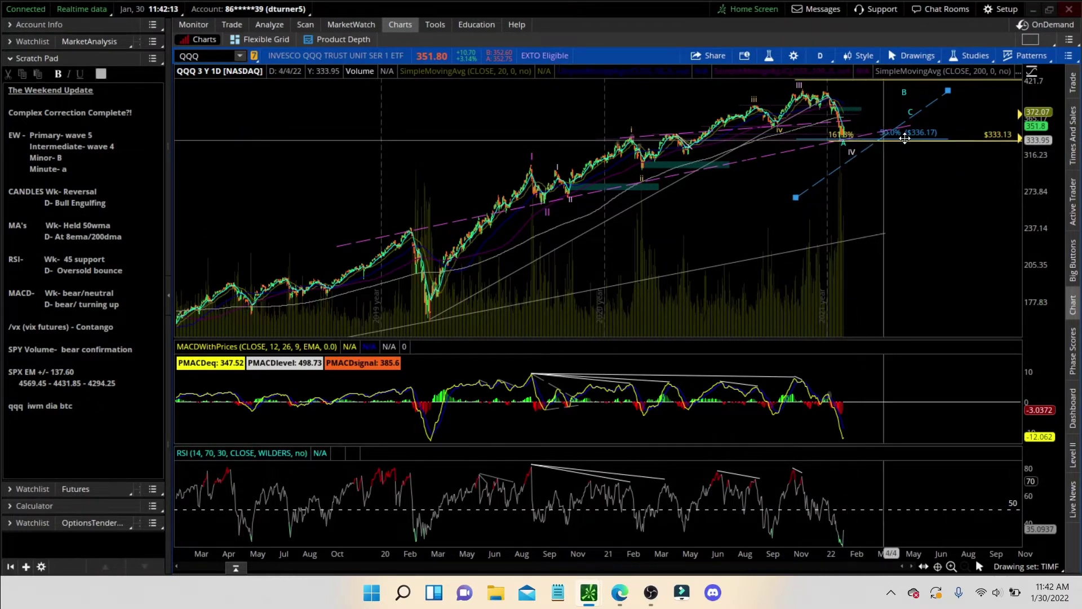
{"action": "left_click", "coordinate": [960, 146]}
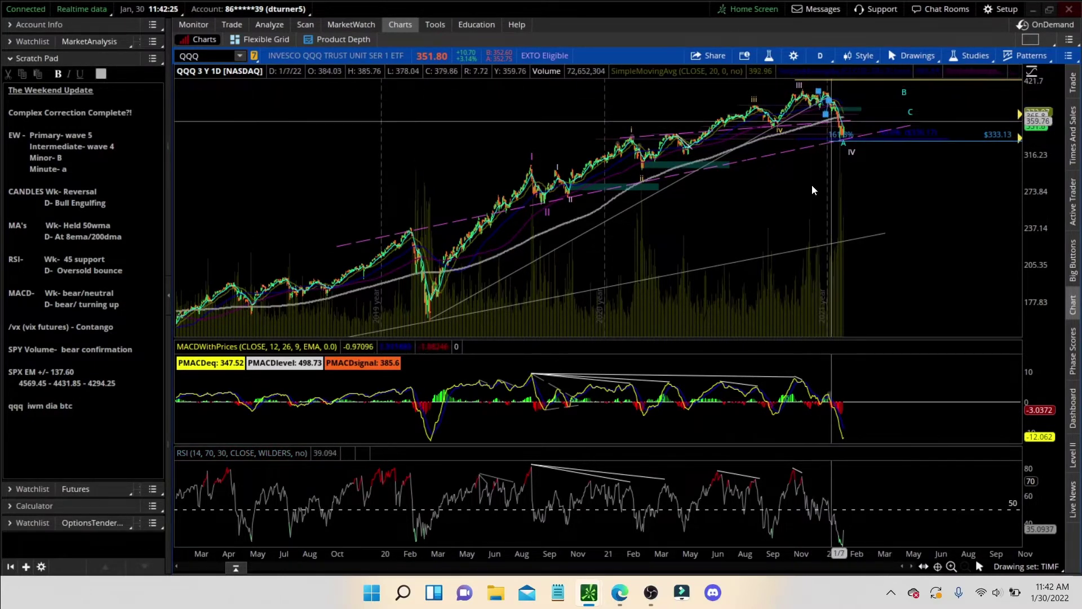
{"action": "left_click_drag", "start_coordinate": [723, 227], "coordinate": [966, 218]}
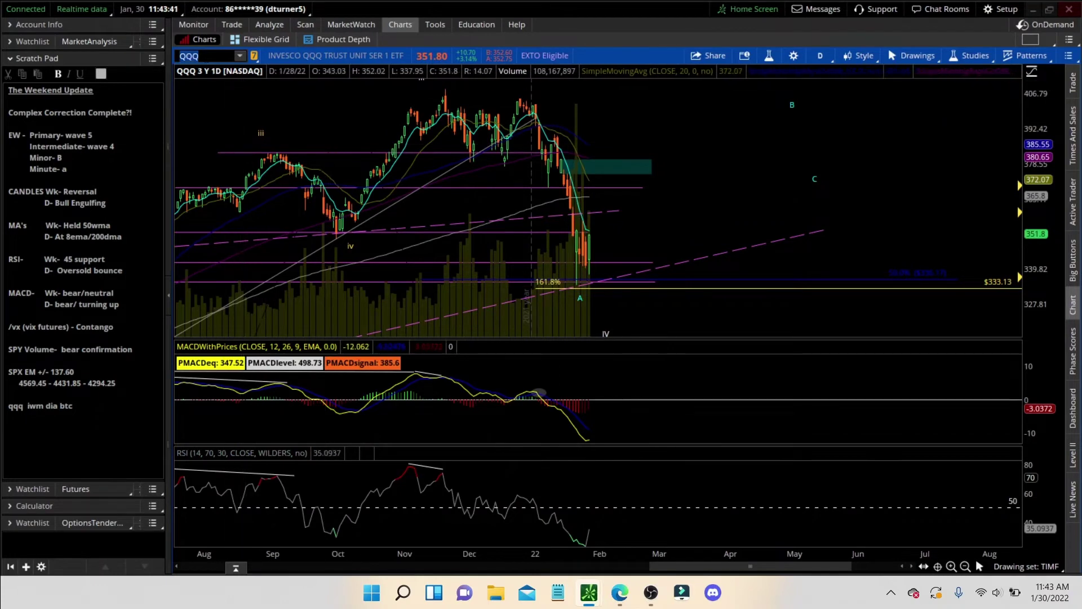
- Load the IWM symbol in the daily chart and examine its W-X-Y correction into wave IV
{"action": "key", "text": "Return"}
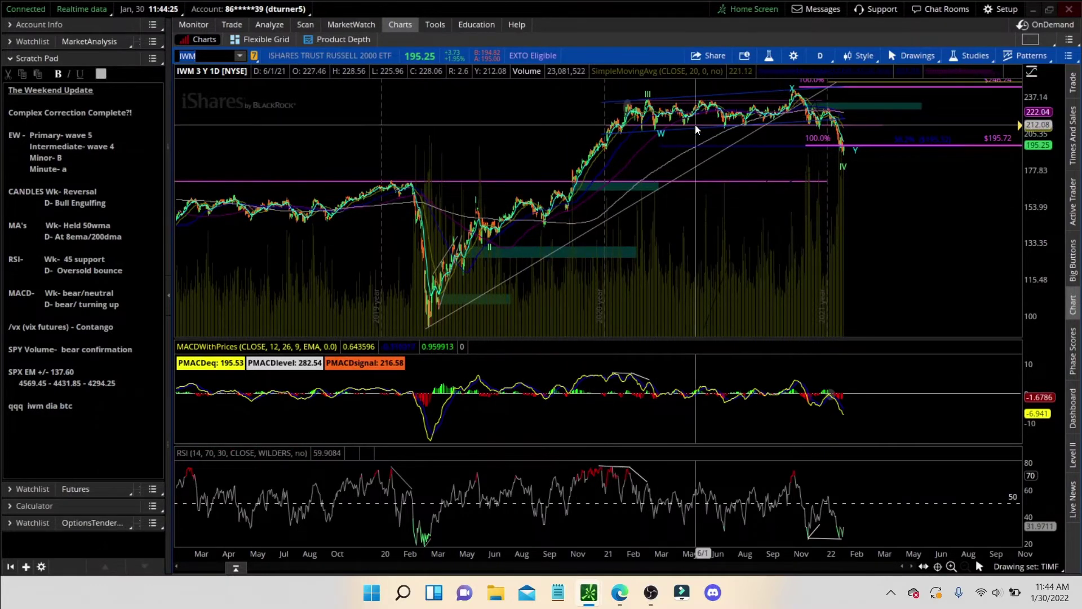
{"action": "mouse_move", "coordinate": [734, 136]}
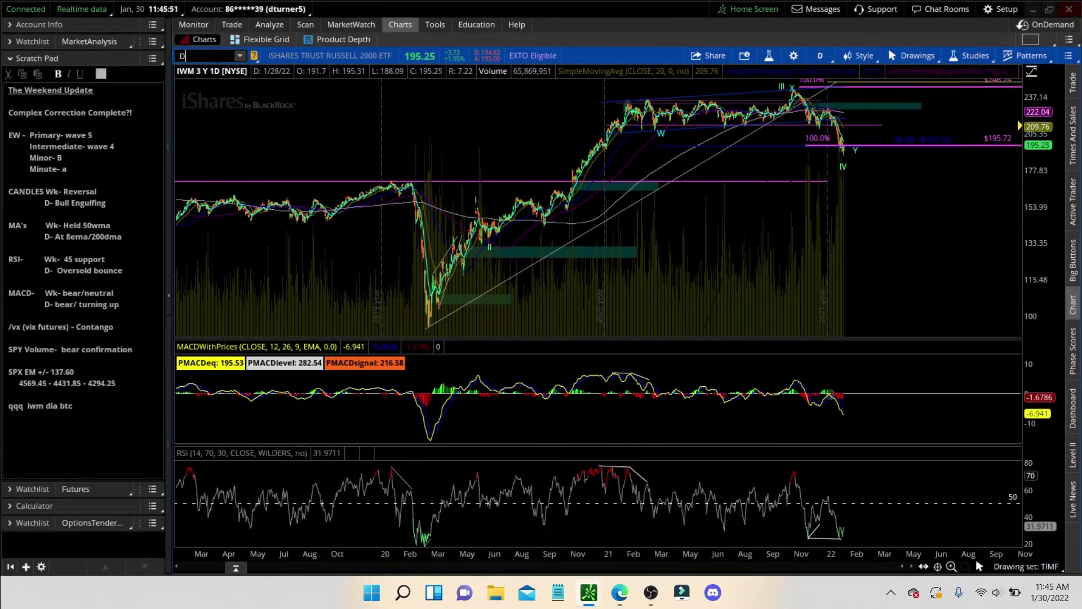
- Load the DIA symbol in the daily chart and switch it to the TIMF drawing set
{"action": "type", "text": "A"}
{"action": "key", "text": "Return"}
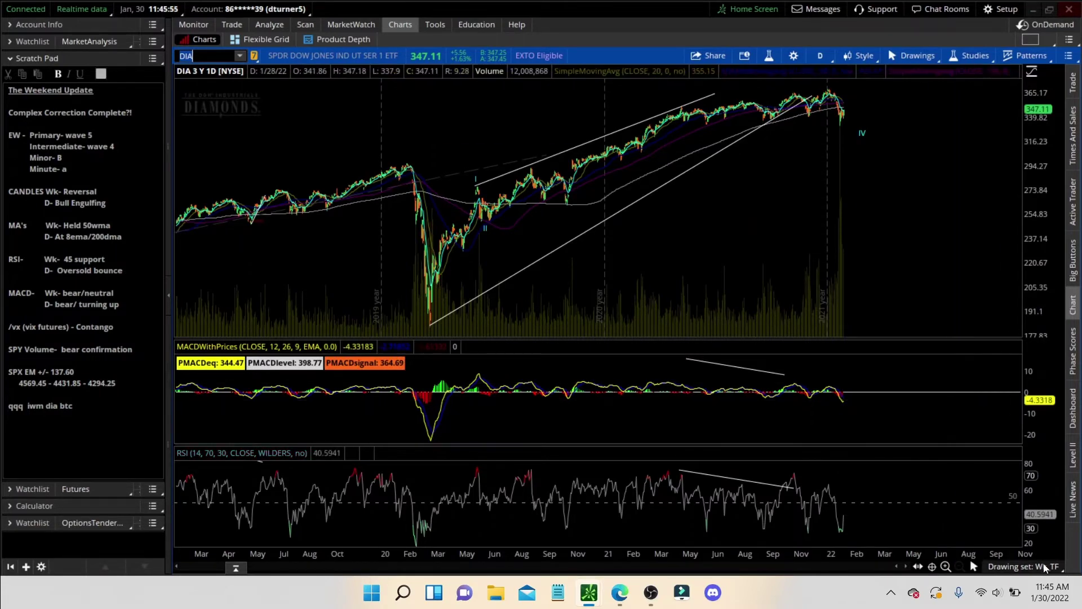
{"action": "left_click", "coordinate": [1023, 566]}
{"action": "left_click", "coordinate": [987, 452]}
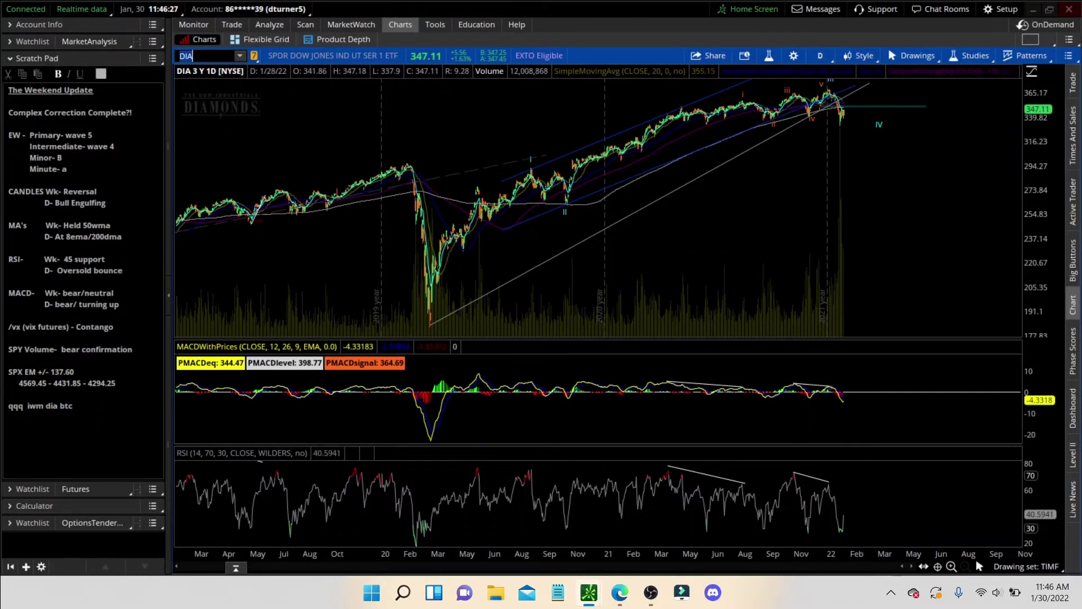
- Load the VIX futures symbol /VX in the daily chart
{"action": "type", "text": "N"}
{"action": "type", "text": "VX"}
{"action": "key", "text": "Return"}
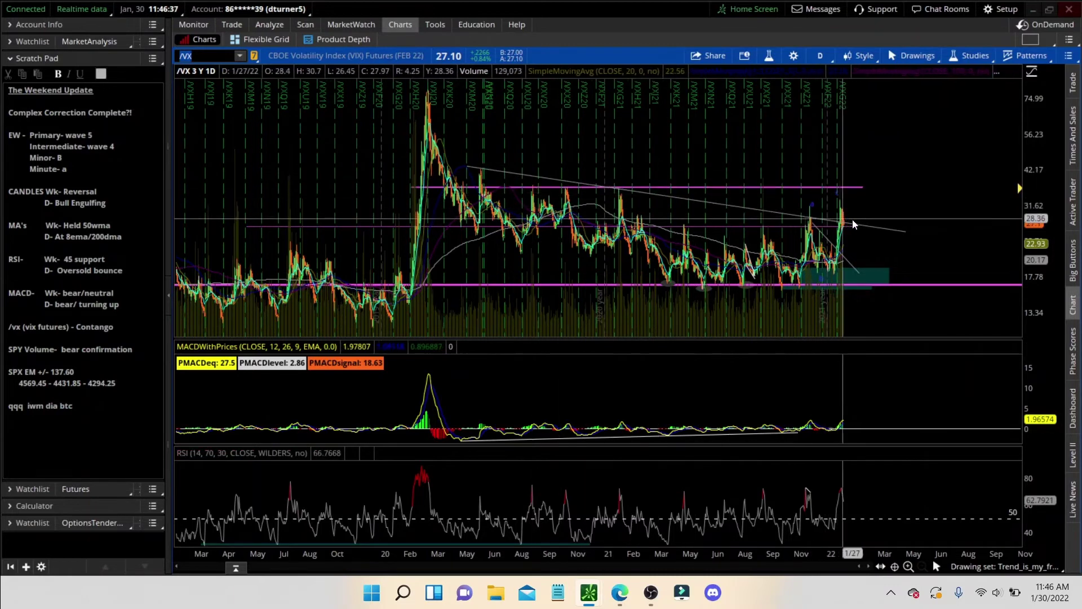
- Open the trade page for /VX and compare the last prices of the futures contracts across the 2022 expirations
{"action": "left_click", "coordinate": [232, 25]}
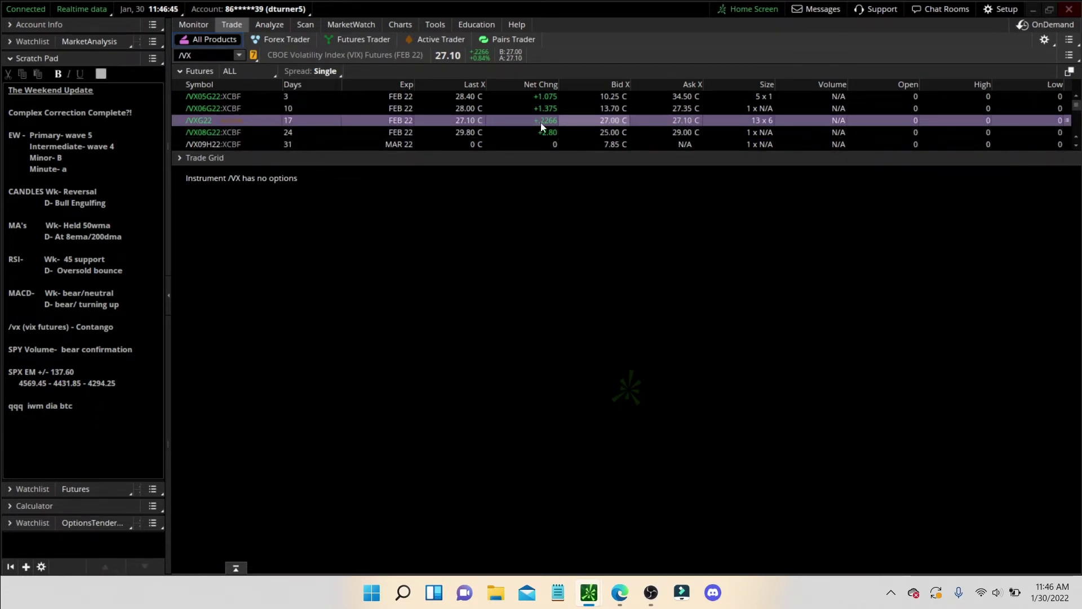
{"action": "scroll", "coordinate": [406, 129], "scroll_direction": "down", "scroll_amount": 5}
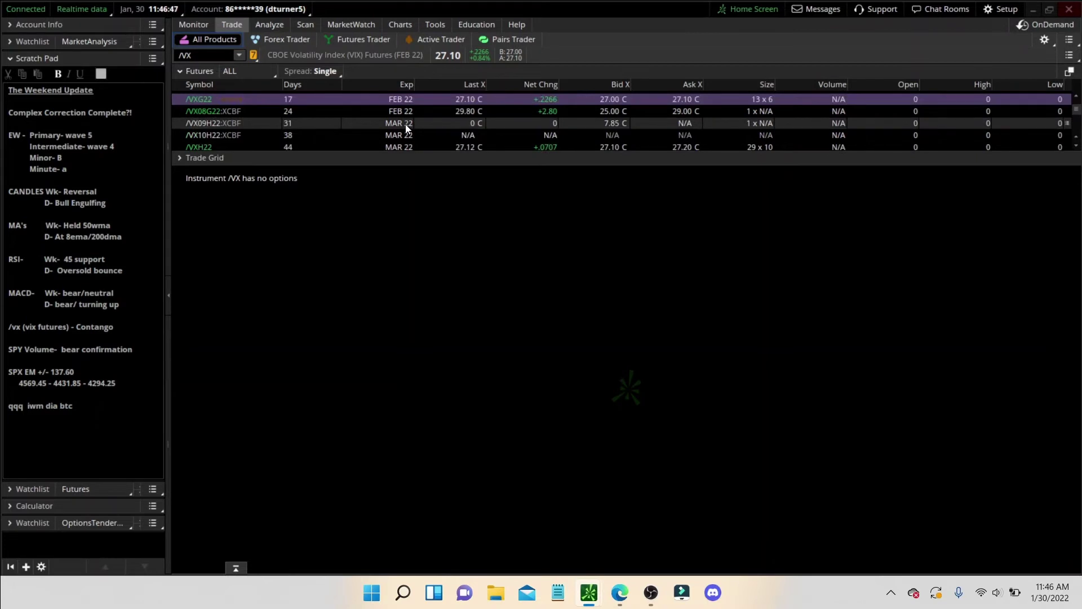
{"action": "scroll", "coordinate": [405, 129], "scroll_direction": "up", "scroll_amount": 5}
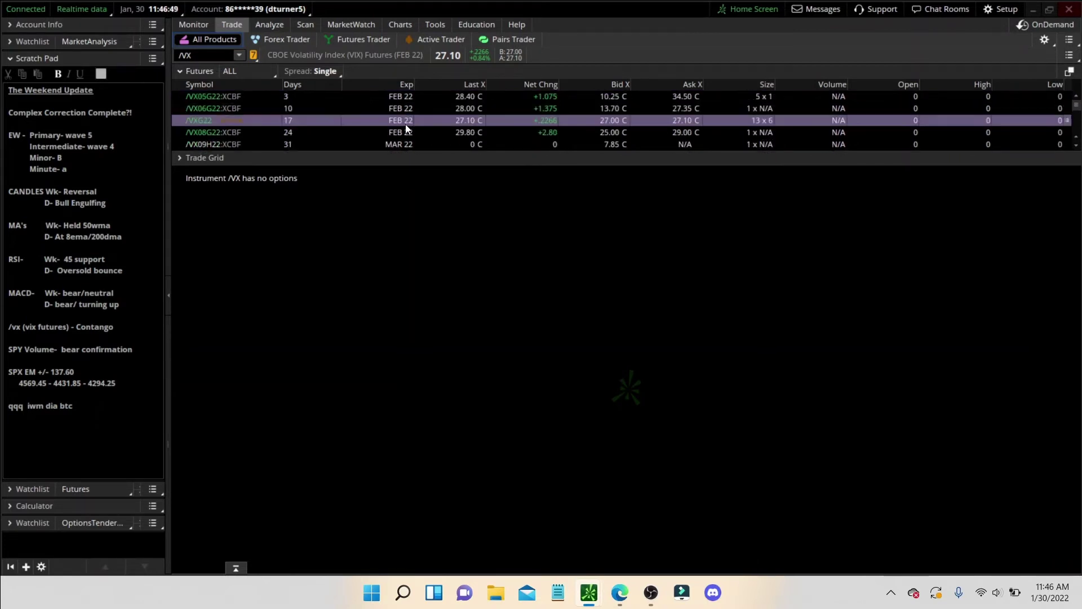
{"action": "scroll", "coordinate": [406, 129], "scroll_direction": "down", "scroll_amount": 8}
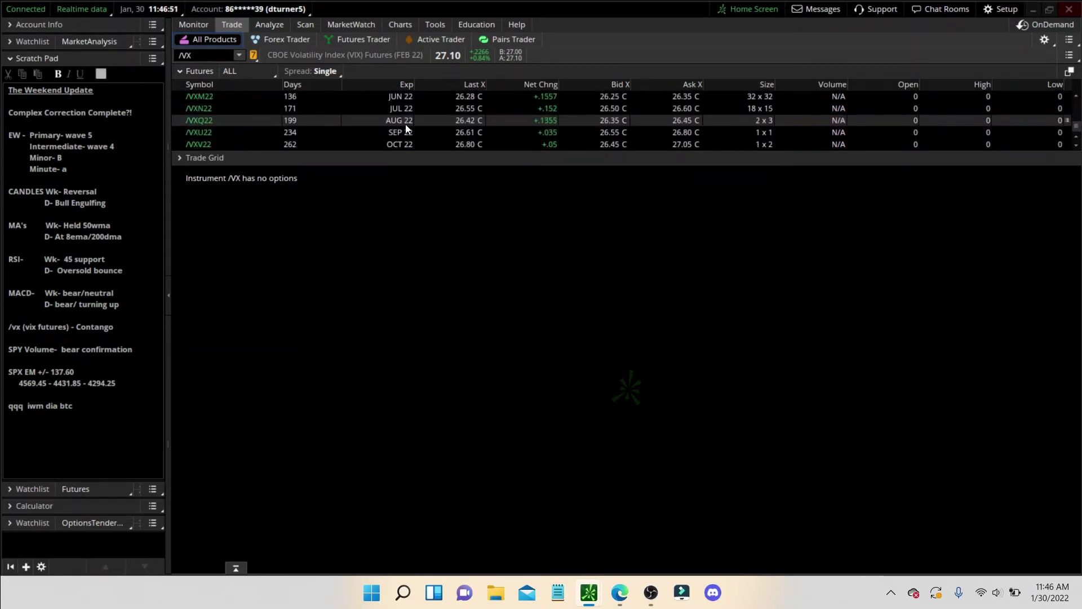
{"action": "scroll", "coordinate": [406, 128], "scroll_direction": "up", "scroll_amount": 8}
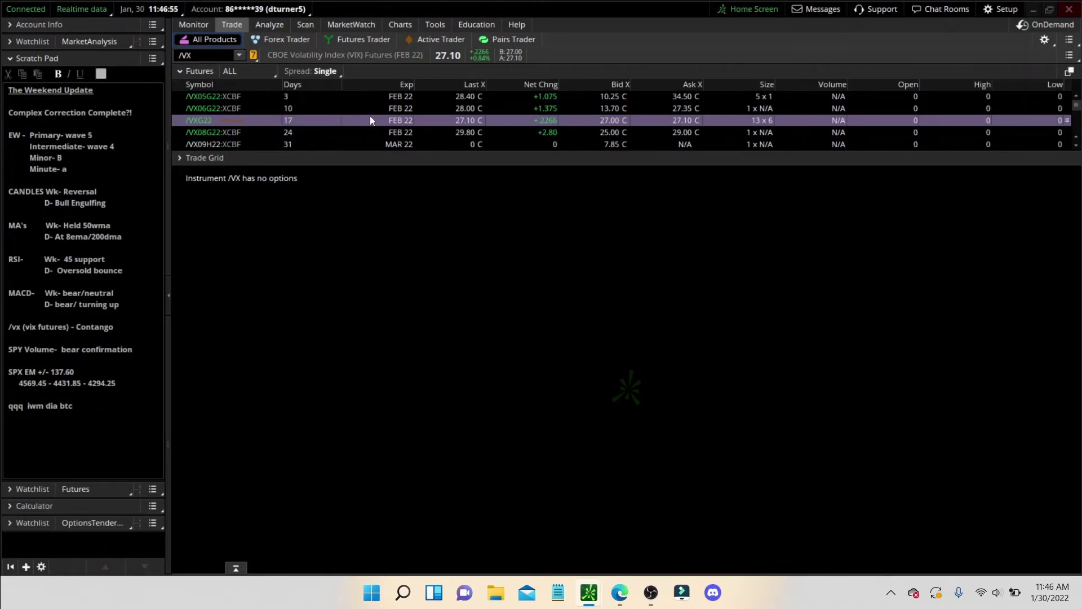
{"action": "scroll", "coordinate": [370, 119], "scroll_direction": "down", "scroll_amount": 3}
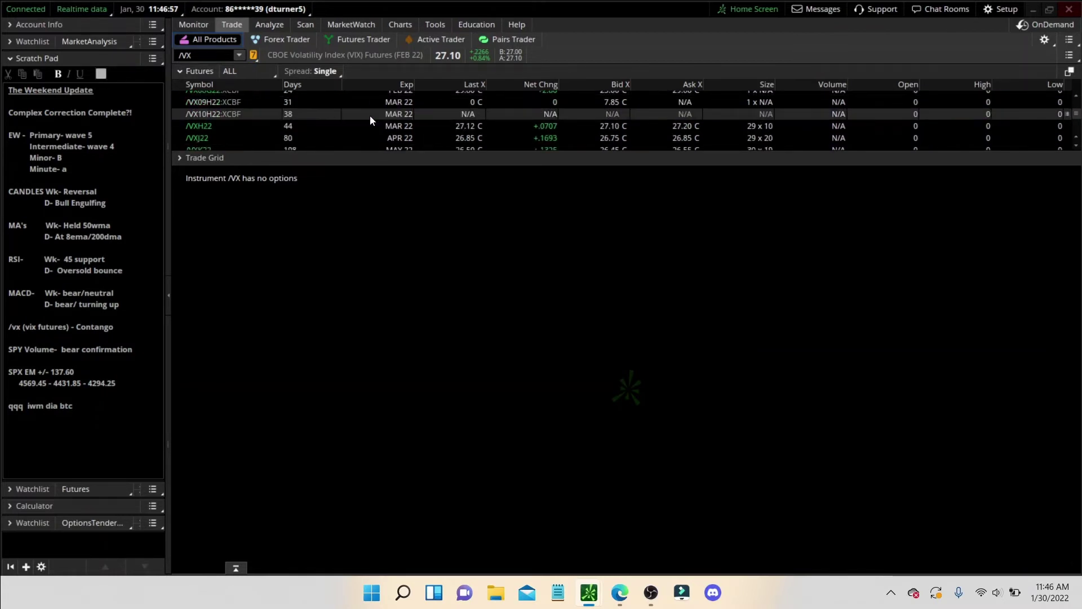
{"action": "scroll", "coordinate": [370, 115], "scroll_direction": "up", "scroll_amount": 3}
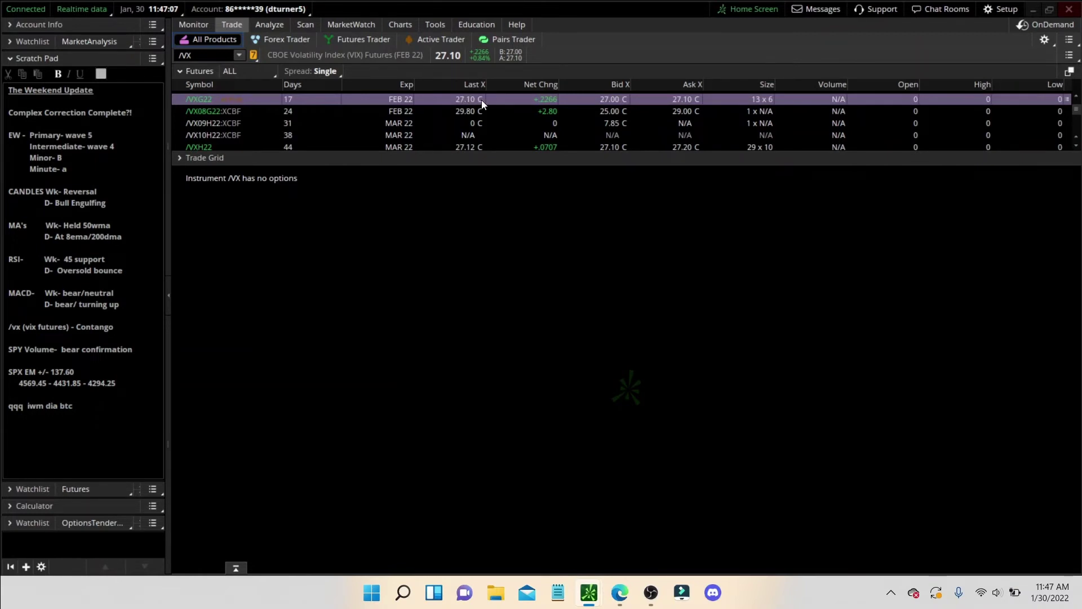
{"action": "scroll", "coordinate": [482, 100], "scroll_direction": "down", "scroll_amount": 3}
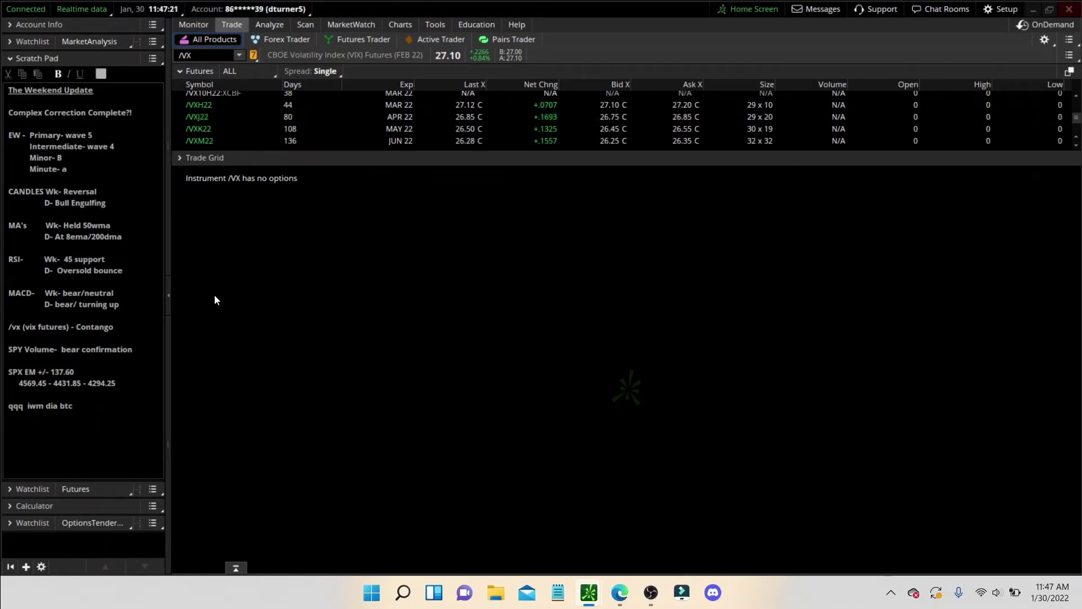
- Replace "Contango" with "Inverted" in the /vx line of the Scratch Pad notes
{"action": "left_click", "coordinate": [92, 330]}
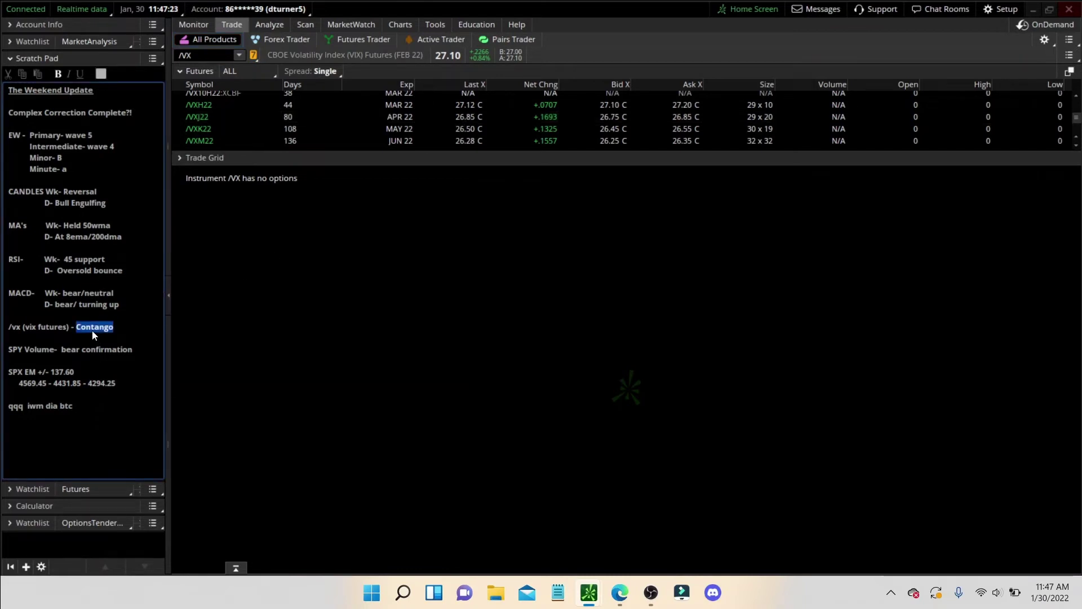
{"action": "type", "text": "Inverted"}
- Return to the charts and load the SPY symbol in the daily chart
{"action": "left_click", "coordinate": [405, 27]}
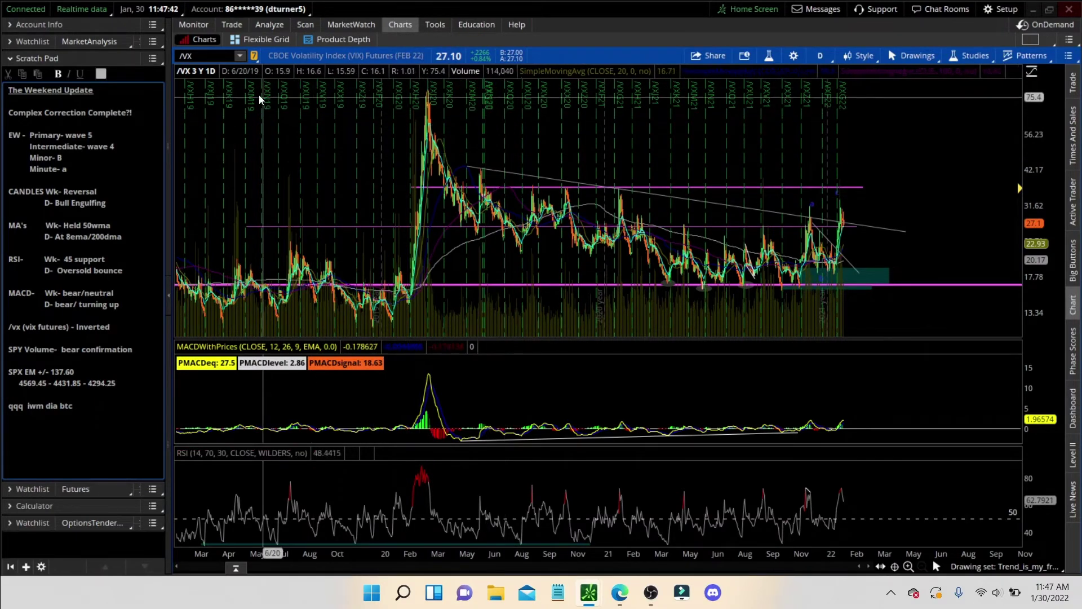
{"action": "left_click", "coordinate": [189, 55]}
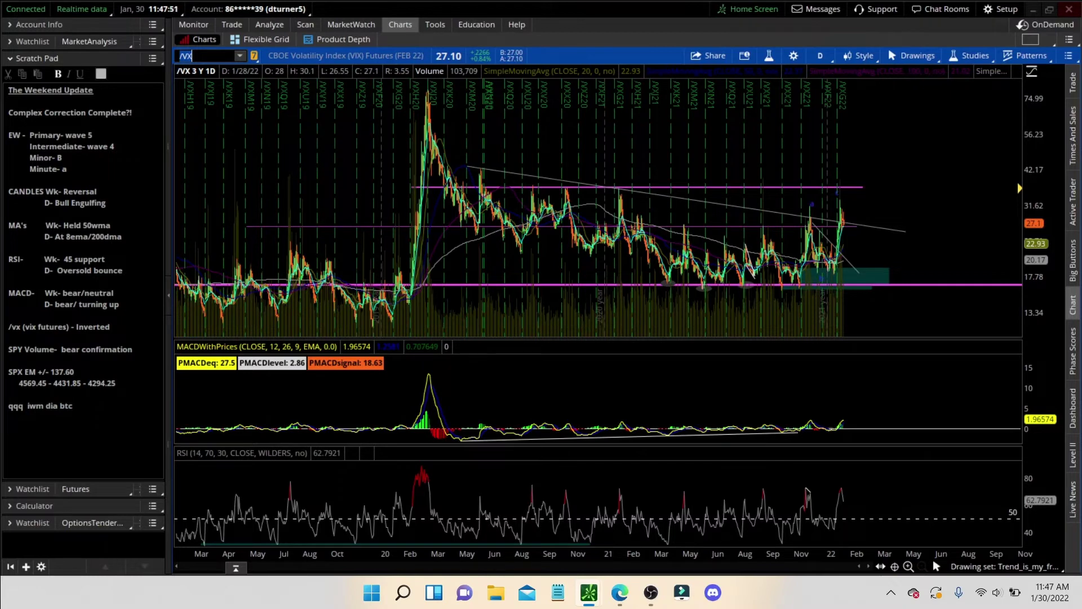
{"action": "type", "text": "SPY"}
{"action": "key", "text": "Return"}
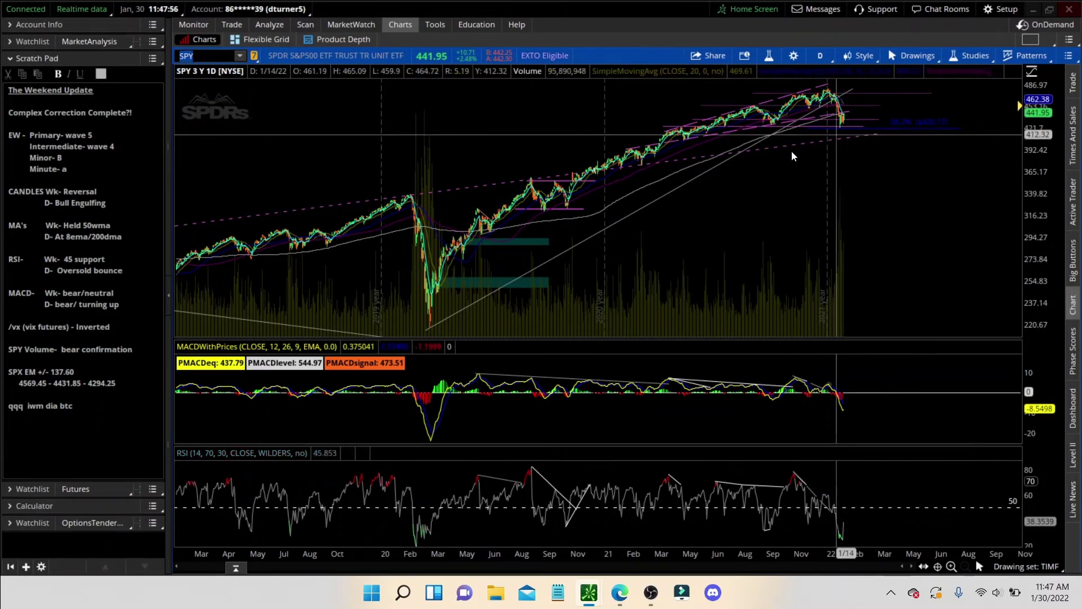
- Focus on recent months of SPY and move the MACD ellipse from the early January peak to the late January low
{"action": "scroll", "coordinate": [727, 208], "scroll_direction": "up", "scroll_amount": 5}
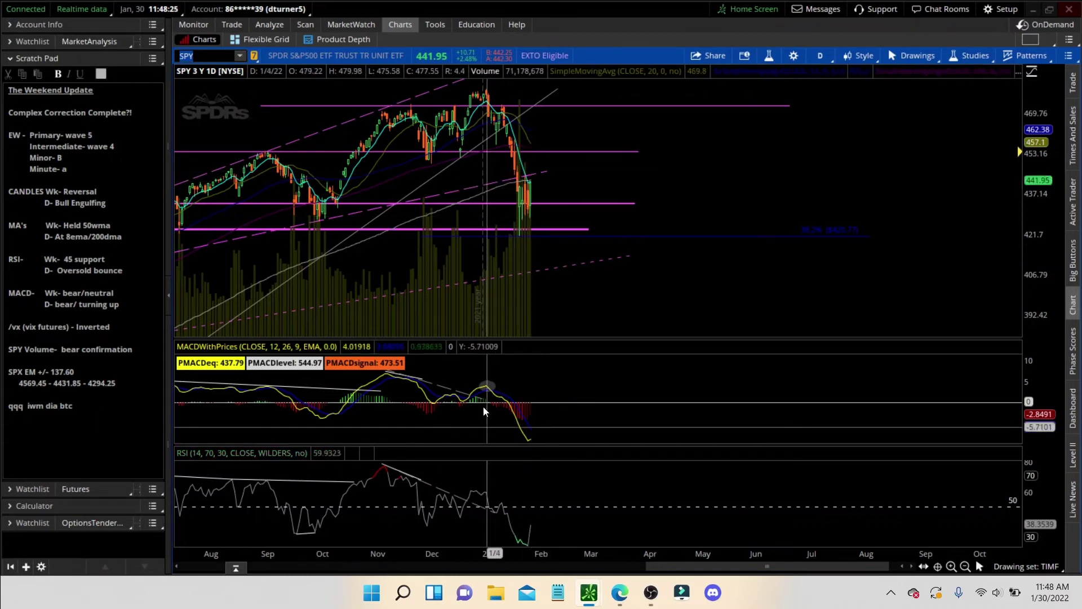
{"action": "left_click", "coordinate": [526, 428]}
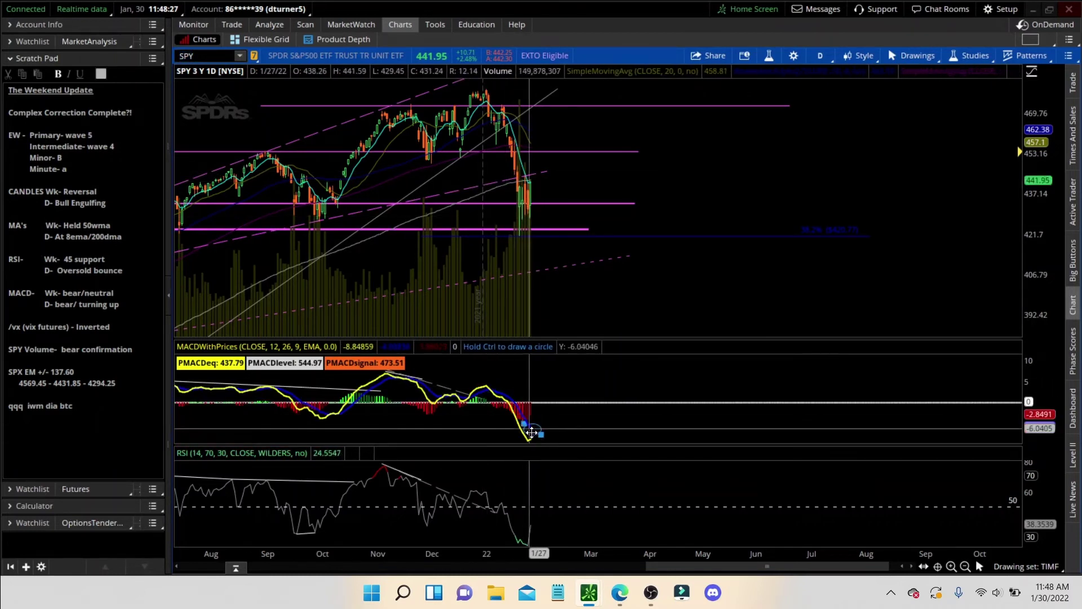
{"action": "left_click", "coordinate": [544, 438]}
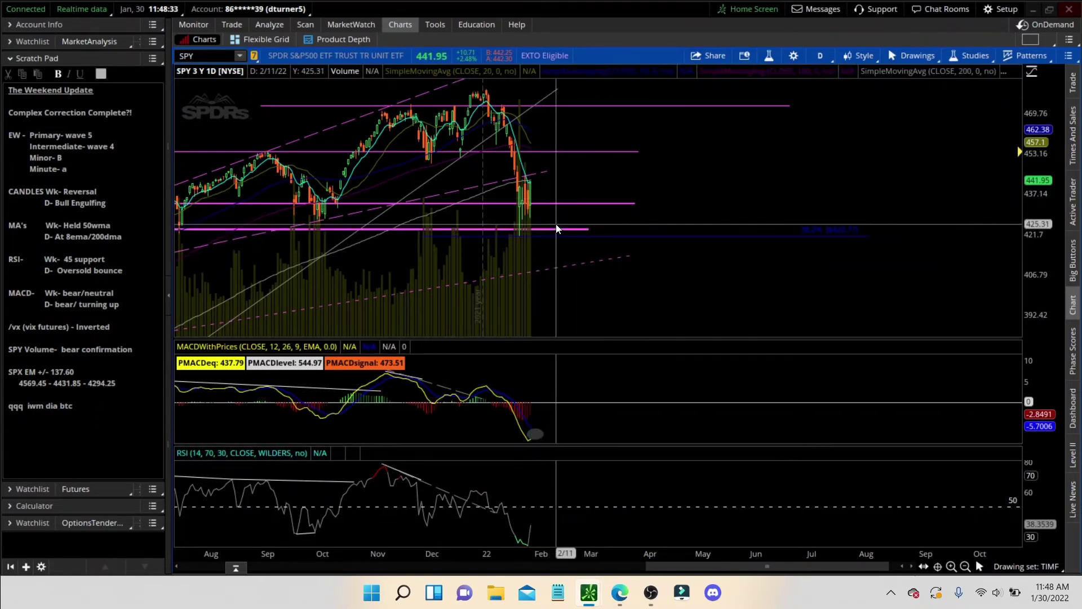
- Load the Bitcoin futures symbol /BTC in the daily chart and examine the decline into waves C and IV
{"action": "mouse_move", "coordinate": [555, 274]}
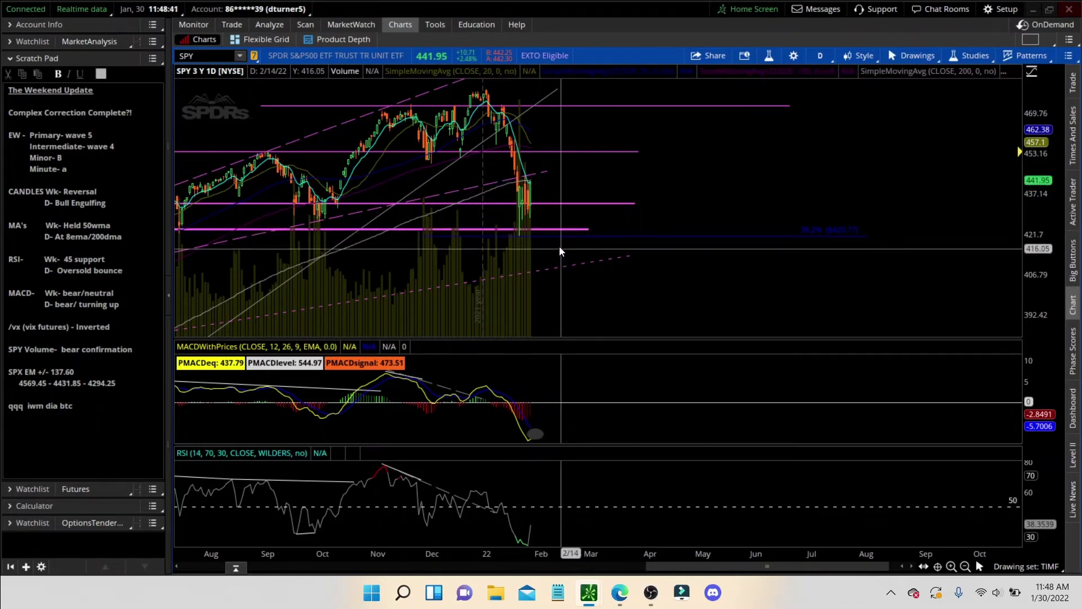
{"action": "mouse_move", "coordinate": [552, 205]}
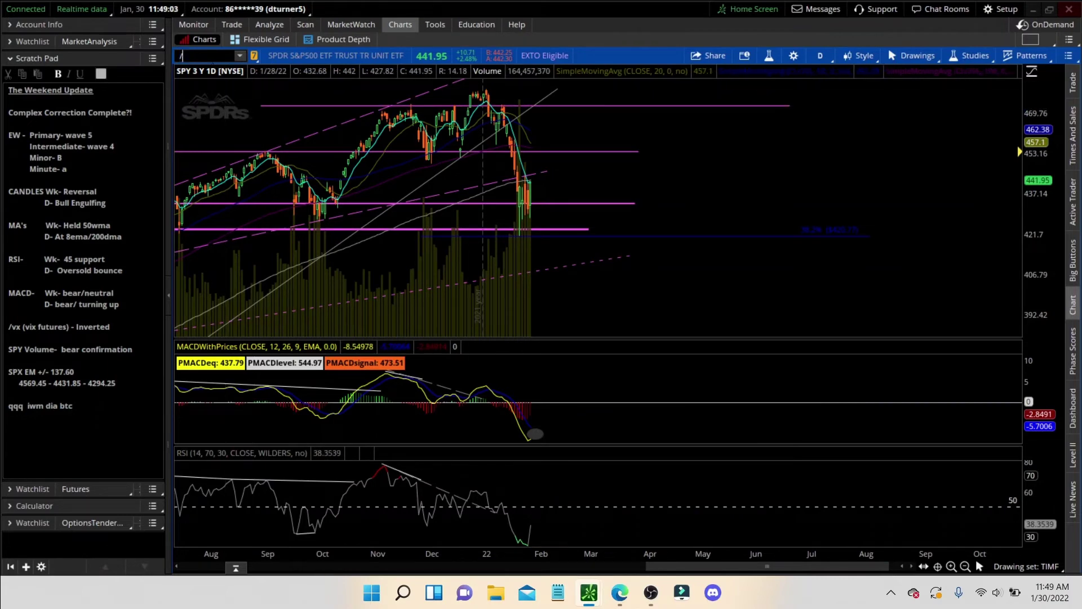
{"action": "type", "text": "BTC"}
{"action": "key", "text": "Return"}
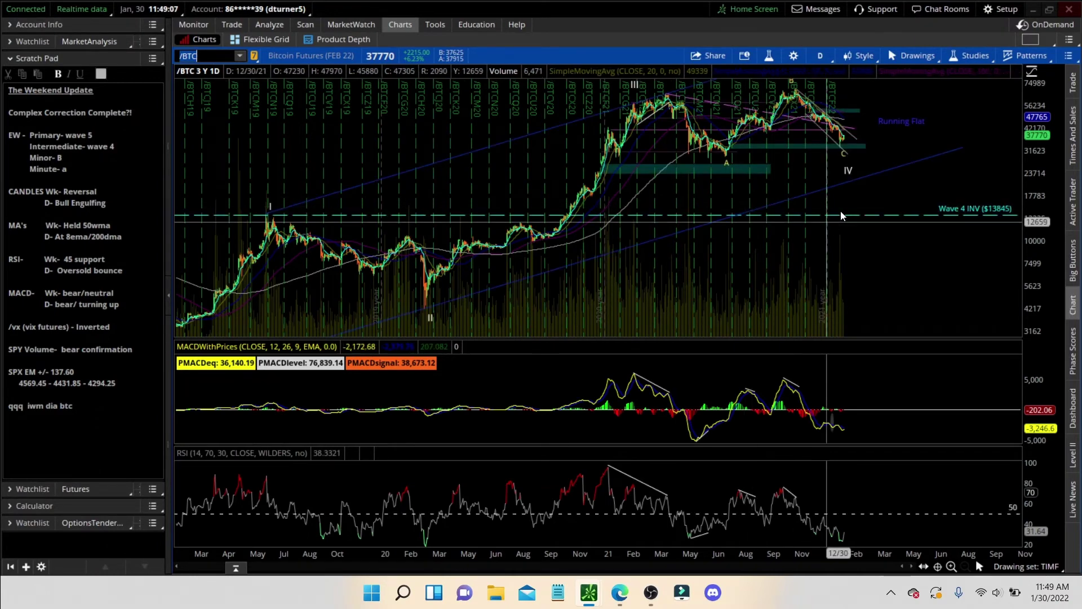
{"action": "left_click", "coordinate": [687, 100]}
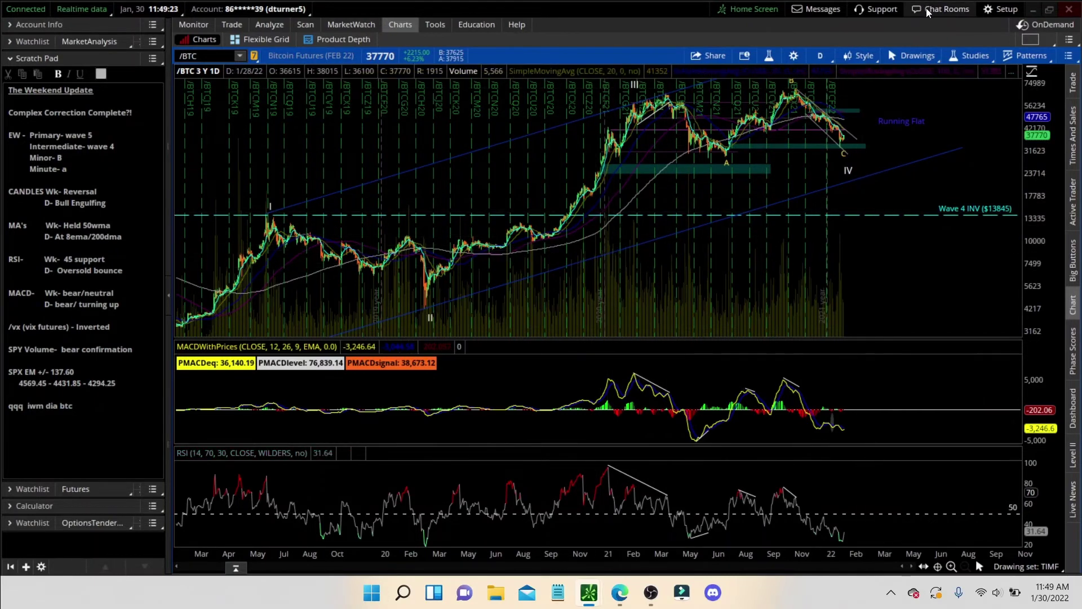
{"action": "scroll", "coordinate": [882, 266], "scroll_direction": "up", "scroll_amount": 3}
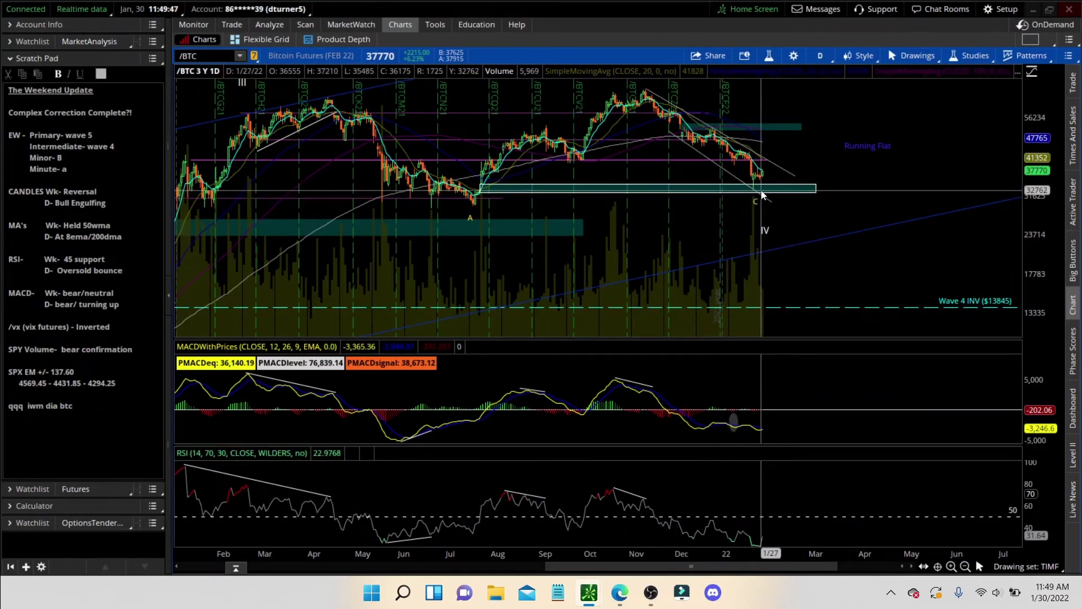
{"action": "left_click", "coordinate": [966, 567]}
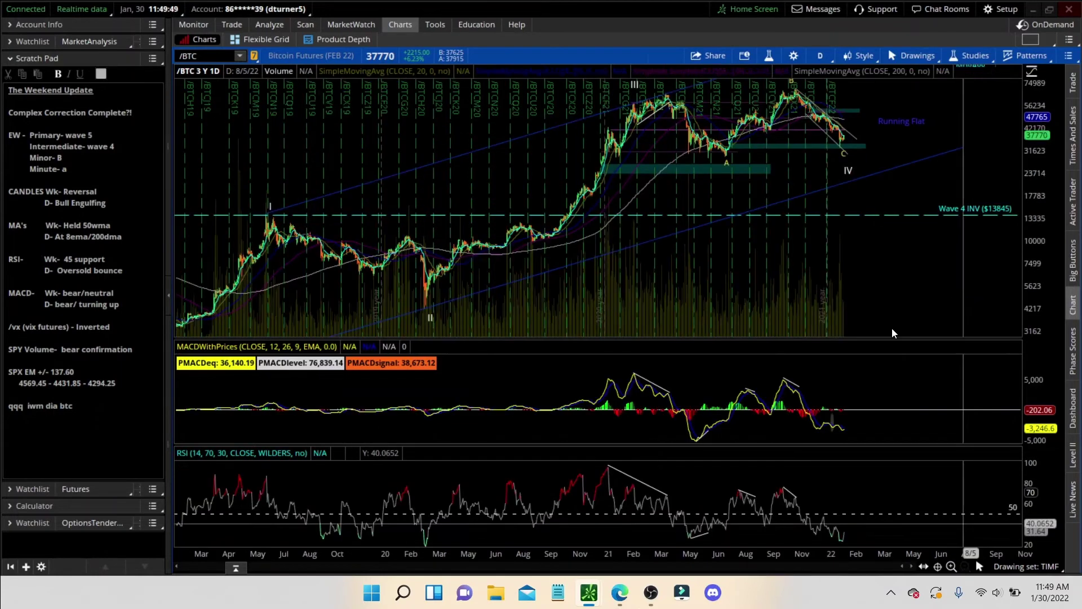
- Try to draw a Fibonacci extension on the /BTC chart from the spring 2021 peak to the May 2021 low
{"action": "left_click", "coordinate": [979, 567]}
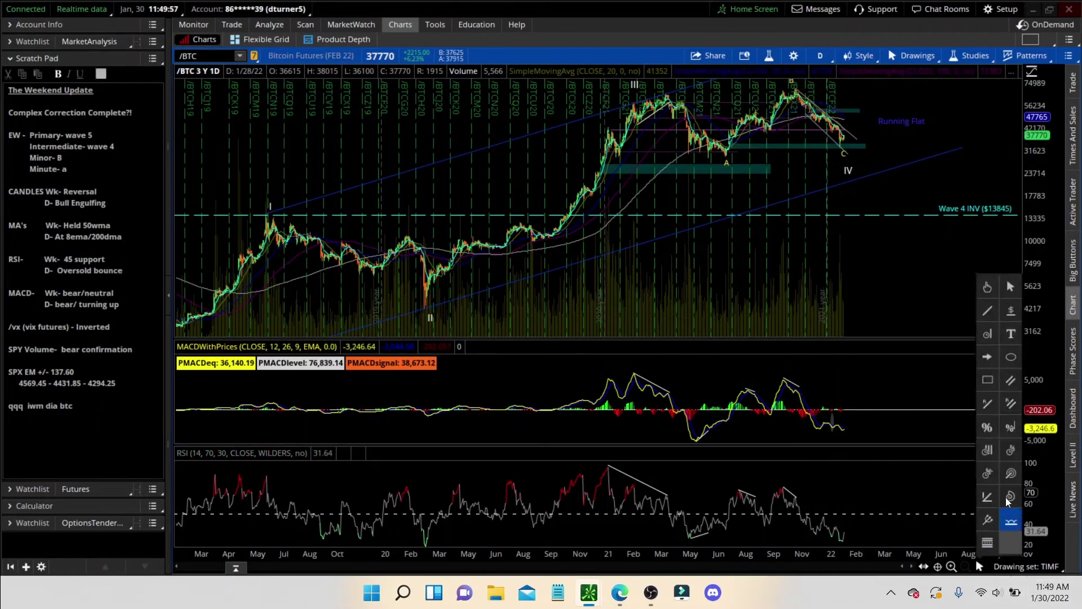
{"action": "left_click", "coordinate": [1011, 427]}
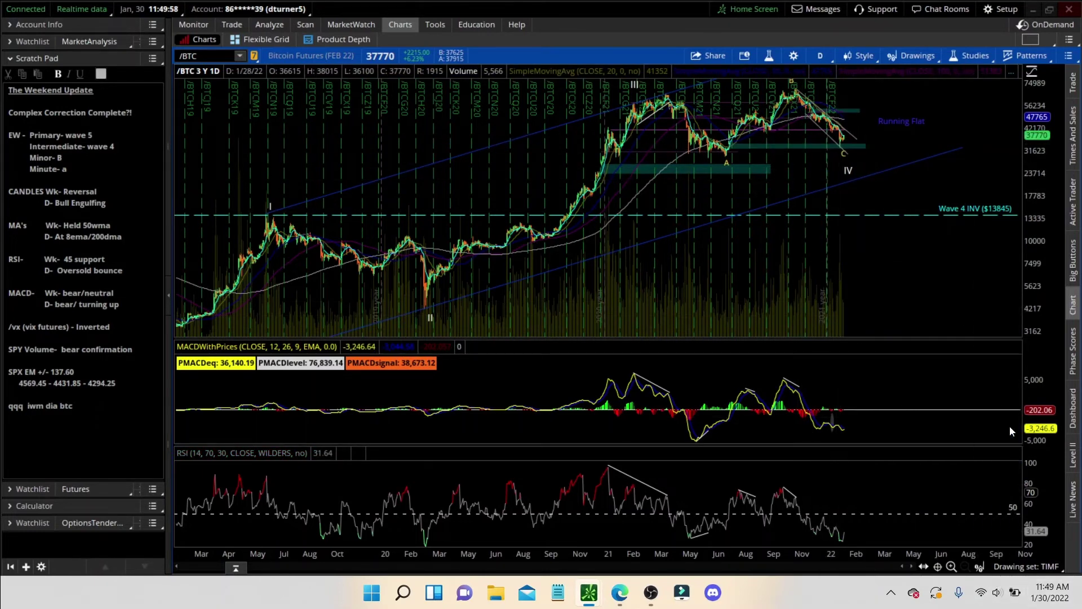
{"action": "left_click", "coordinate": [659, 93]}
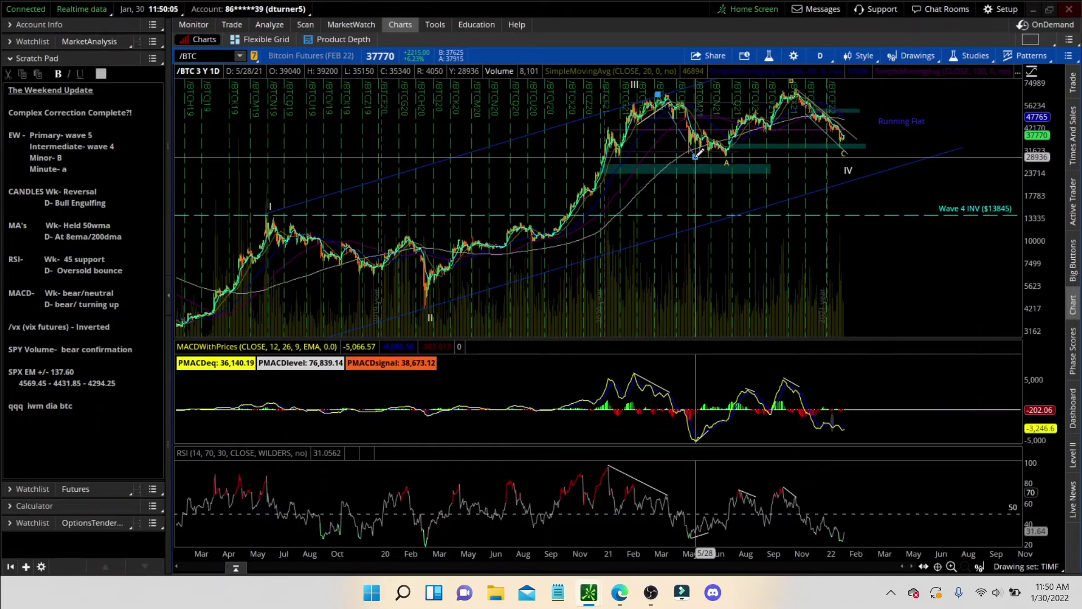
{"action": "left_click", "coordinate": [697, 155]}
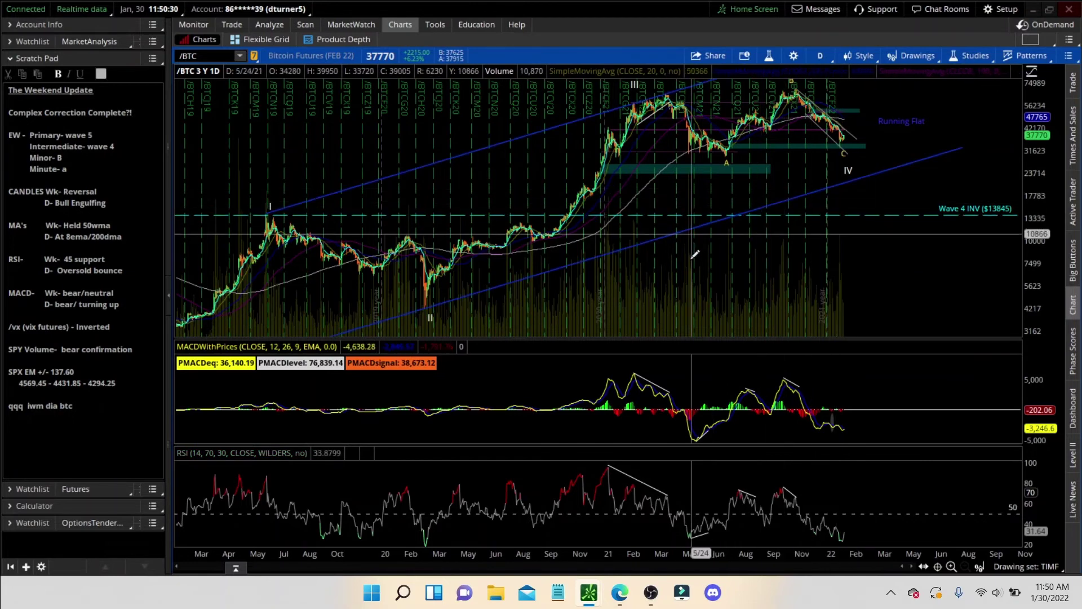
- Focus the /BTC chart on the months since June 2021 and examine the descending channel into wave C
{"action": "left_click_drag", "start_coordinate": [698, 262], "coordinate": [963, 237]}
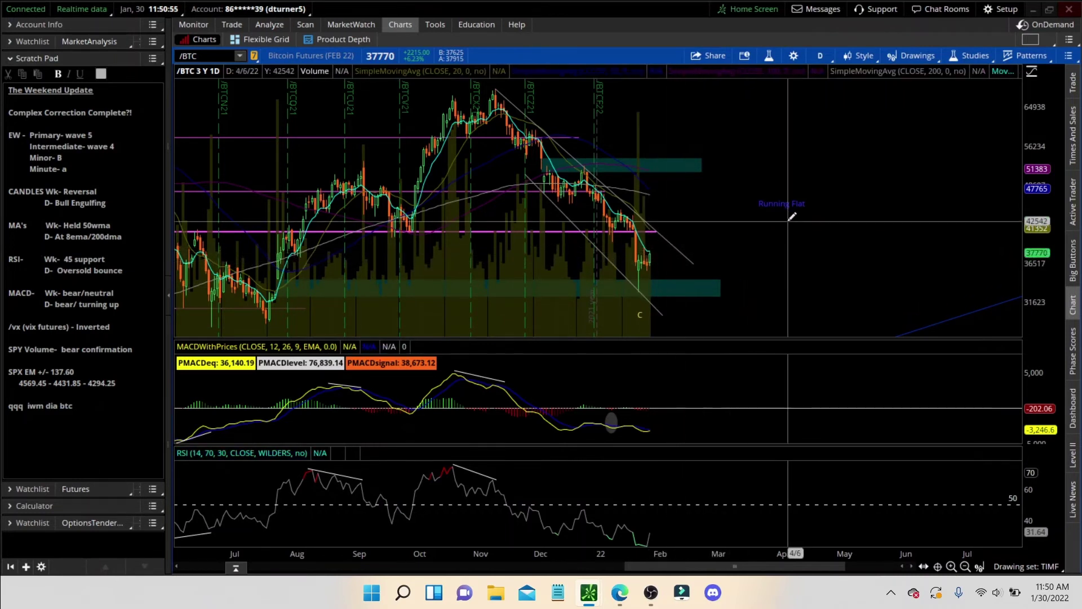
- Examine the full three-year /BTC chart, then focus on the decline since October 2021 into the support zone near wave C
{"action": "left_click", "coordinate": [966, 566]}
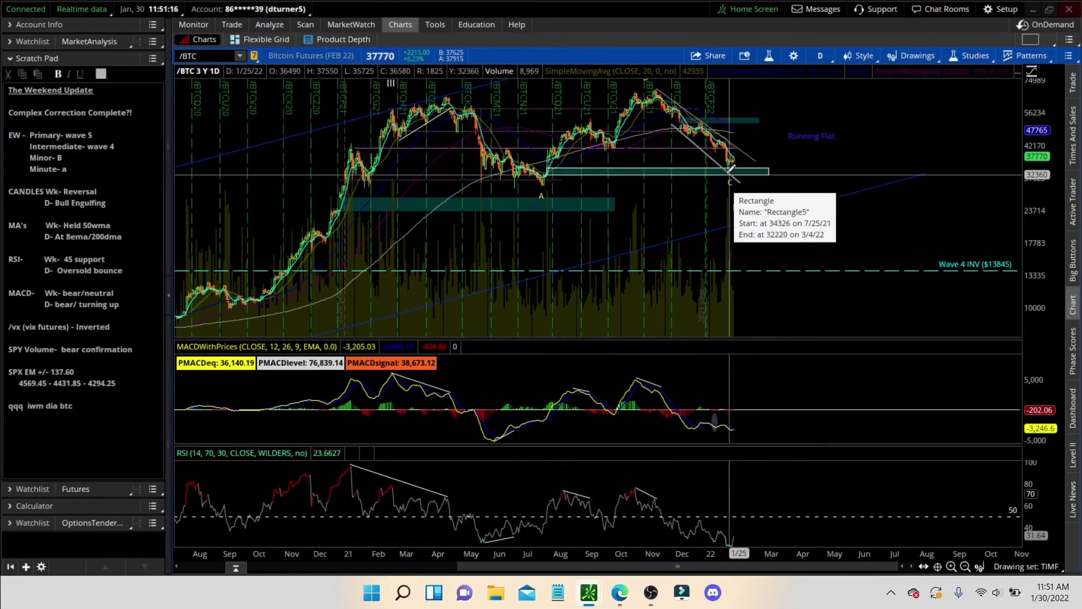
{"action": "left_click", "coordinate": [733, 205]}
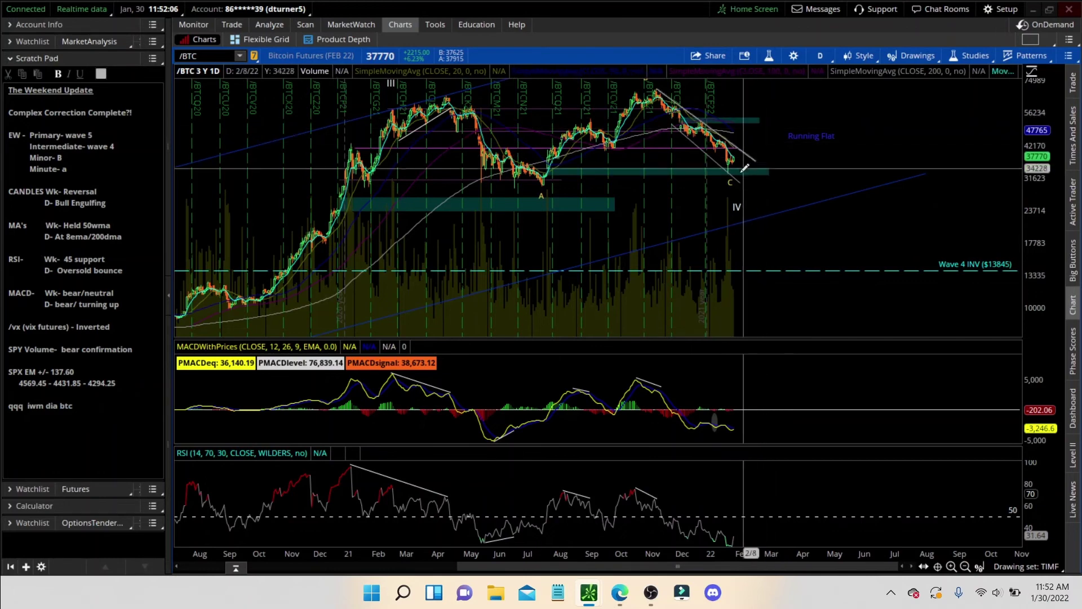
{"action": "left_click_drag", "start_coordinate": [625, 196], "coordinate": [805, 193]}
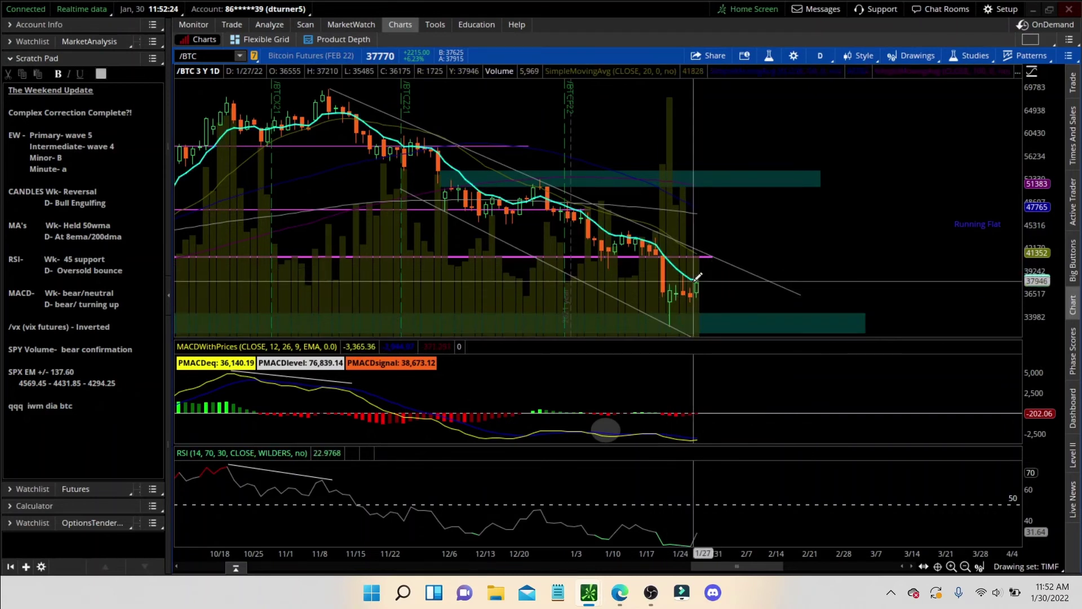
- Load the symbol ROKU in the daily chart and examine the decline from wave B into wave C
{"action": "left_click", "coordinate": [196, 55]}
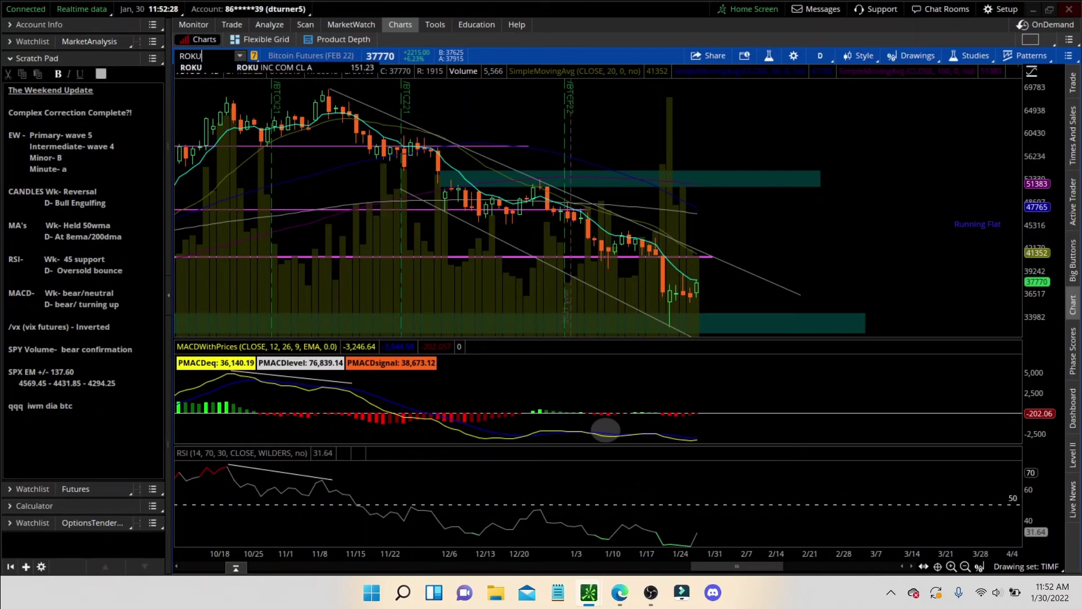
{"action": "key", "text": "Return"}
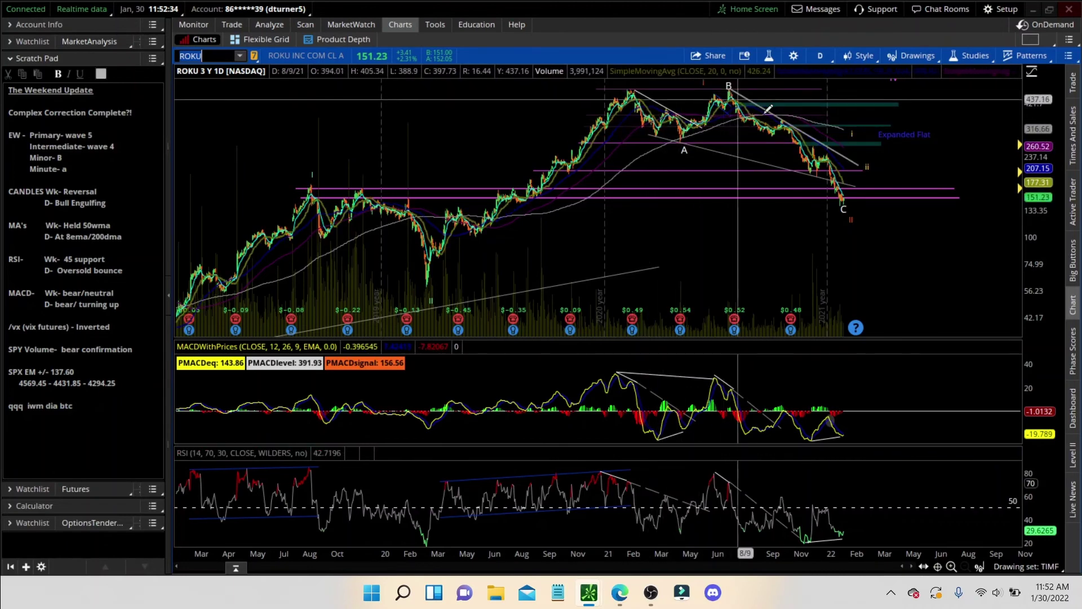
{"action": "left_click", "coordinate": [844, 206]}
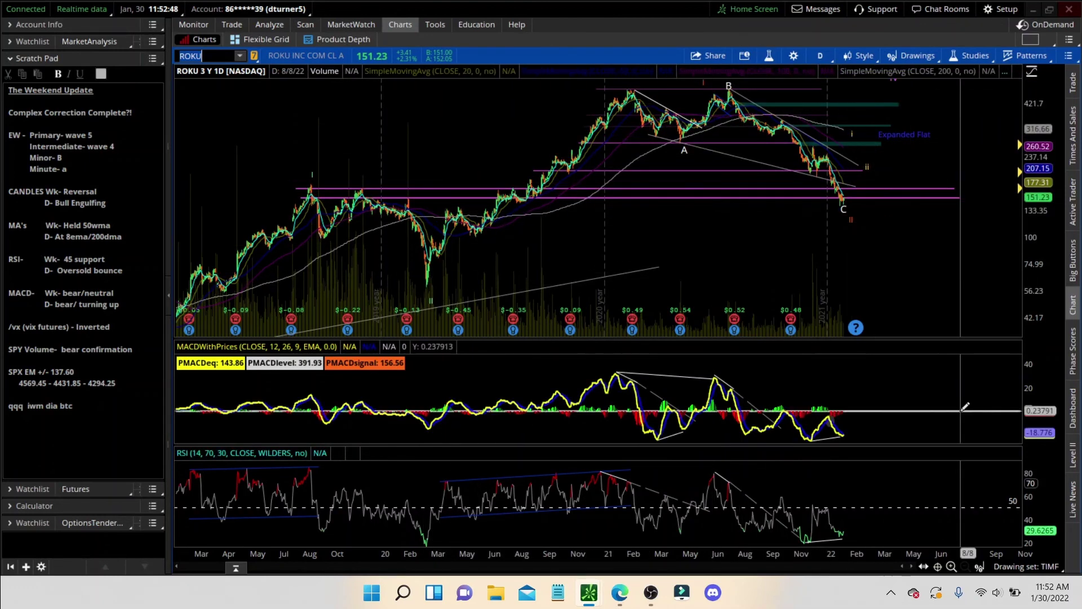
{"action": "left_click", "coordinate": [986, 569]}
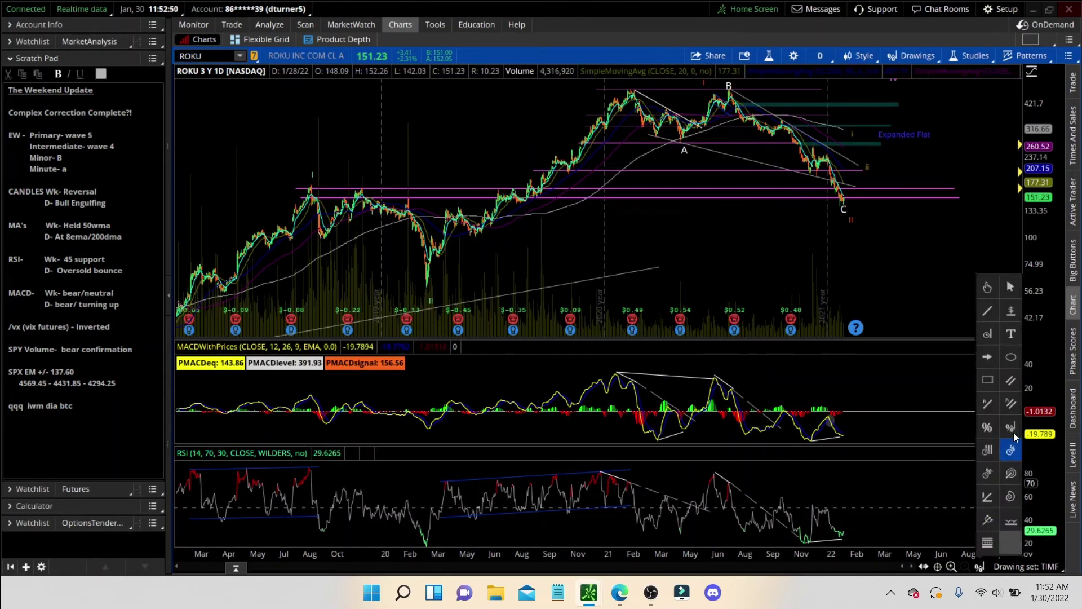
{"action": "left_click", "coordinate": [987, 429]}
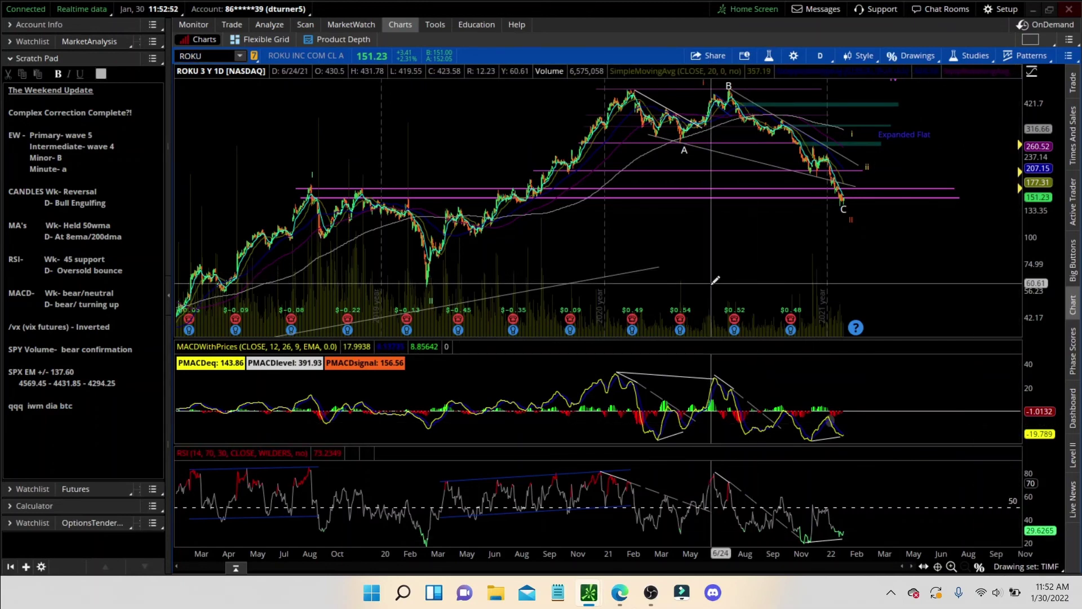
{"action": "mouse_move", "coordinate": [711, 287]}
{"action": "left_mouse_down"}
{"action": "mouse_move", "coordinate": [901, 89]}
{"action": "mouse_move", "coordinate": [933, 89]}
{"action": "left_mouse_up"}
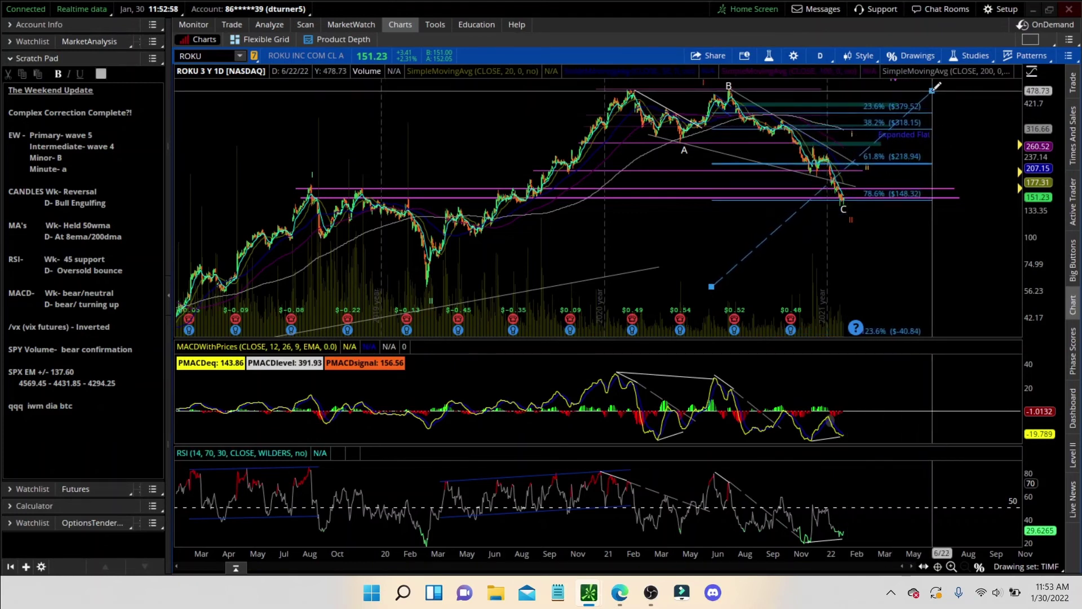
{"action": "key", "text": "Escape"}
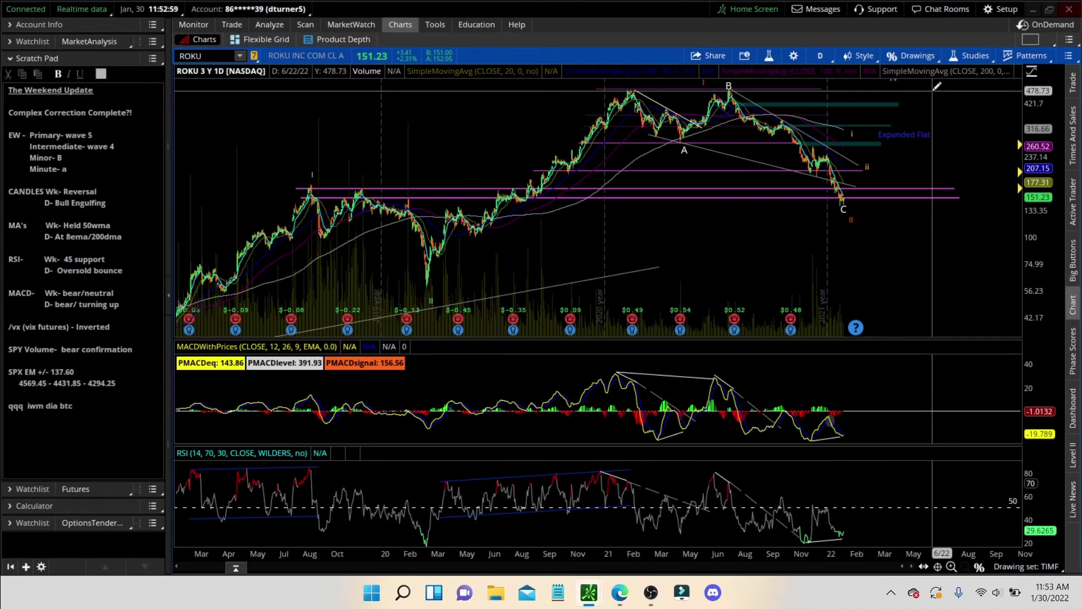
- Draw a Fibonacci extension on the ROKU chart from the February 2021 peak to the wave A low
{"action": "left_click", "coordinate": [979, 571]}
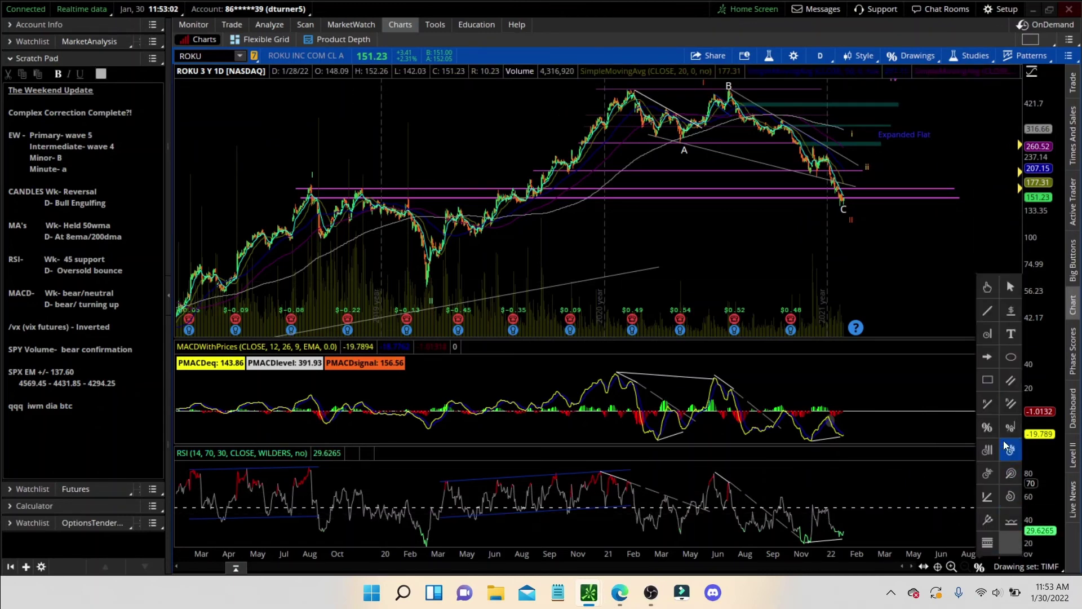
{"action": "left_click", "coordinate": [1014, 427]}
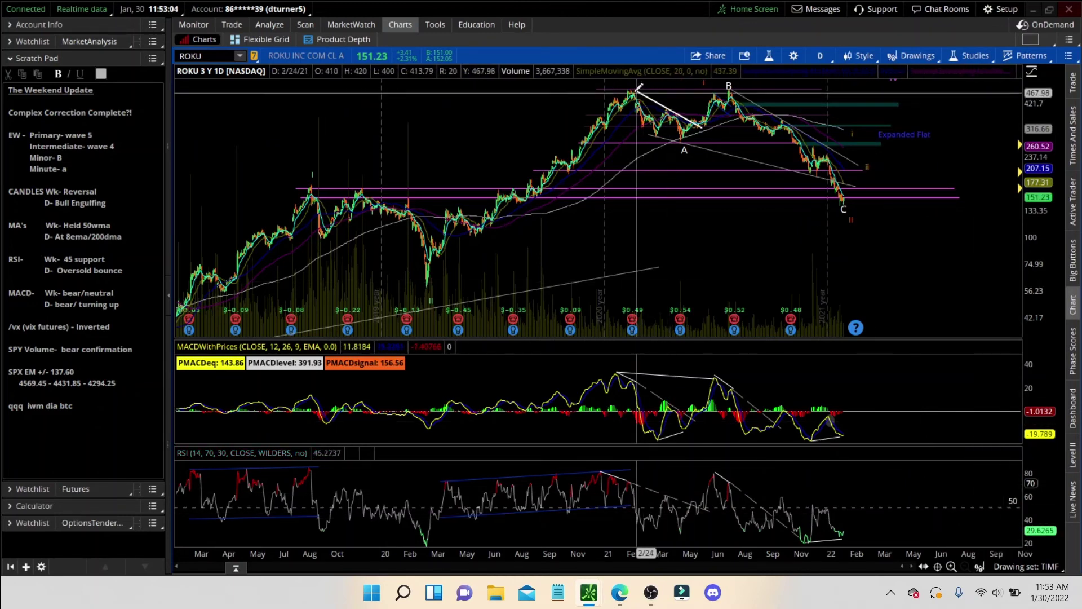
{"action": "left_click_drag", "start_coordinate": [632, 88], "coordinate": [670, 142]}
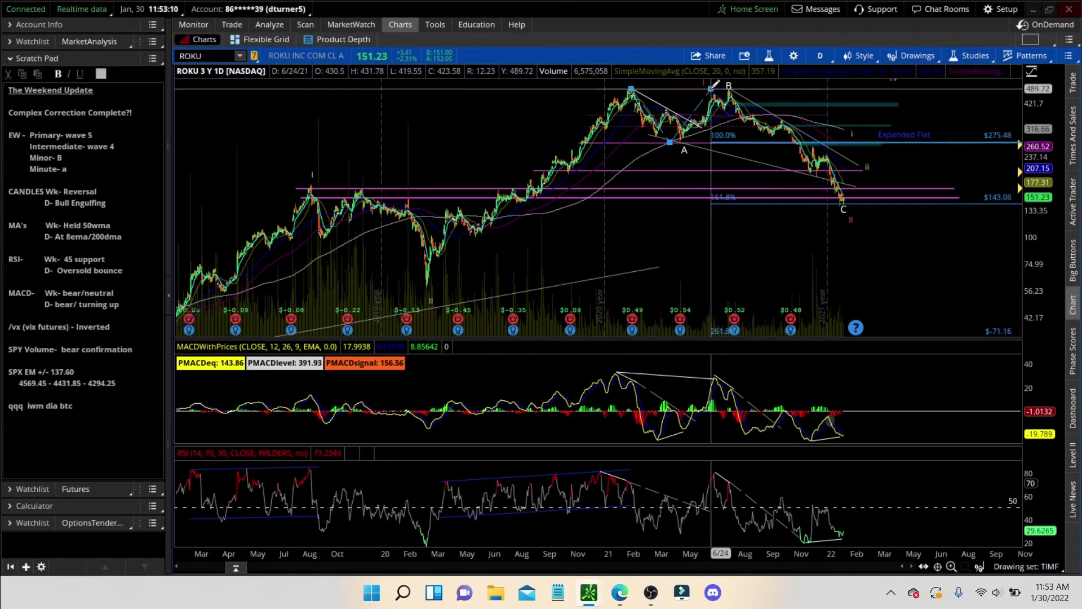